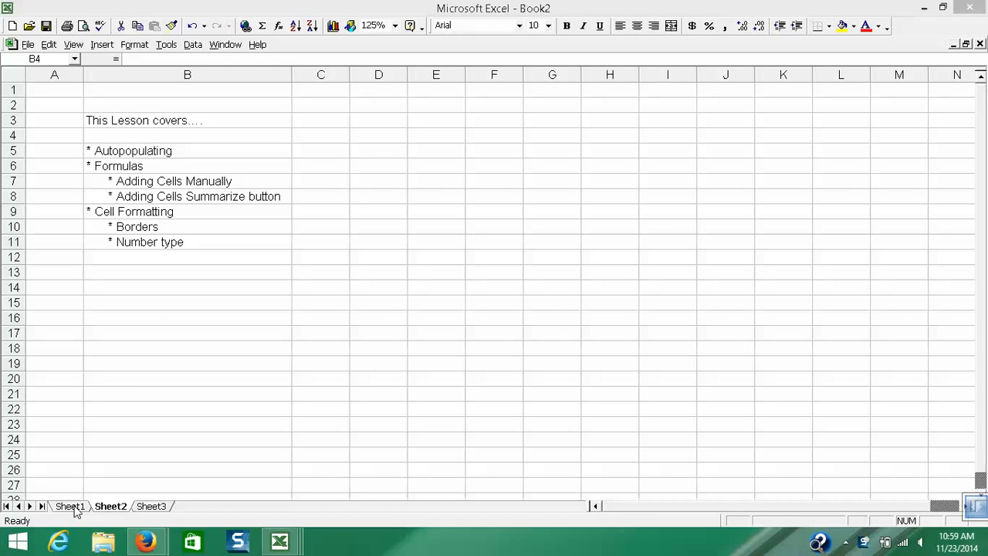
- Enter the title "Business Income" in cell B4 of Sheet1
click(70, 506)
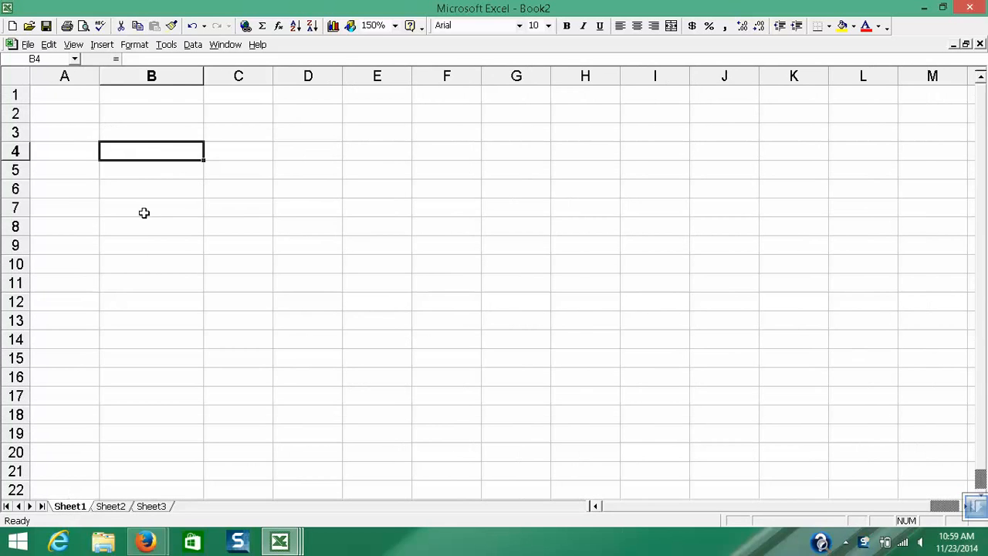
scroll(137, 146, up, 2)
click(133, 137)
click(139, 157)
text(Busi)
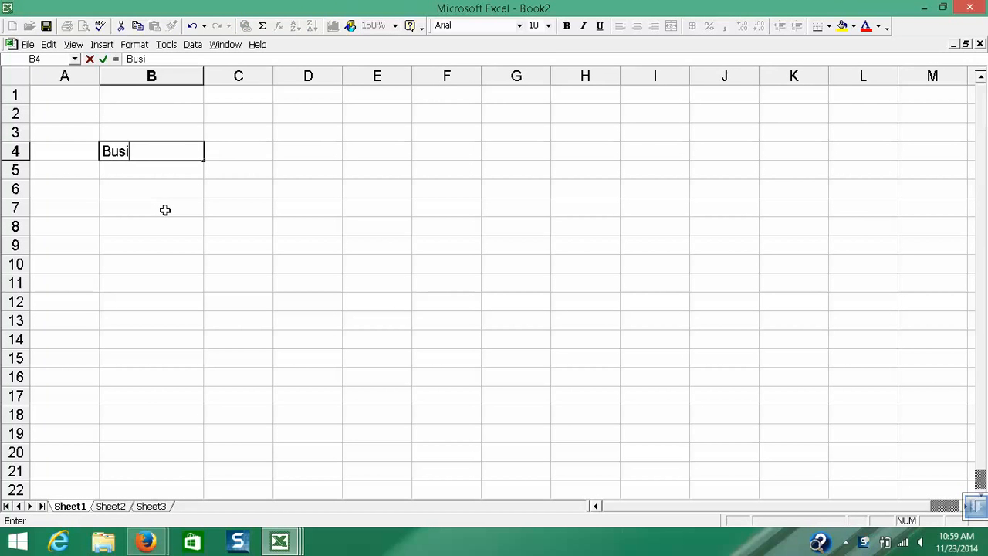
text(ness Incom)
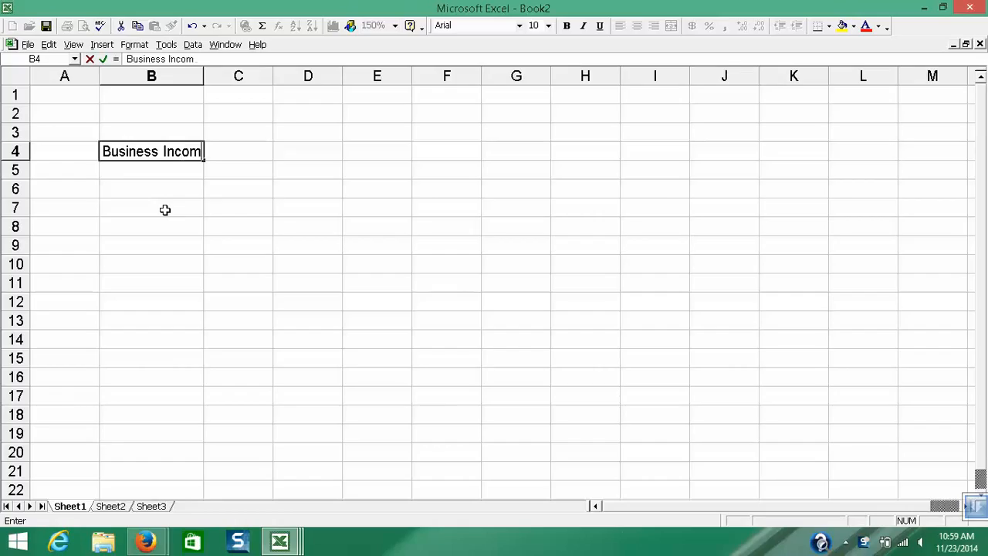
key(Return)
key(Return)
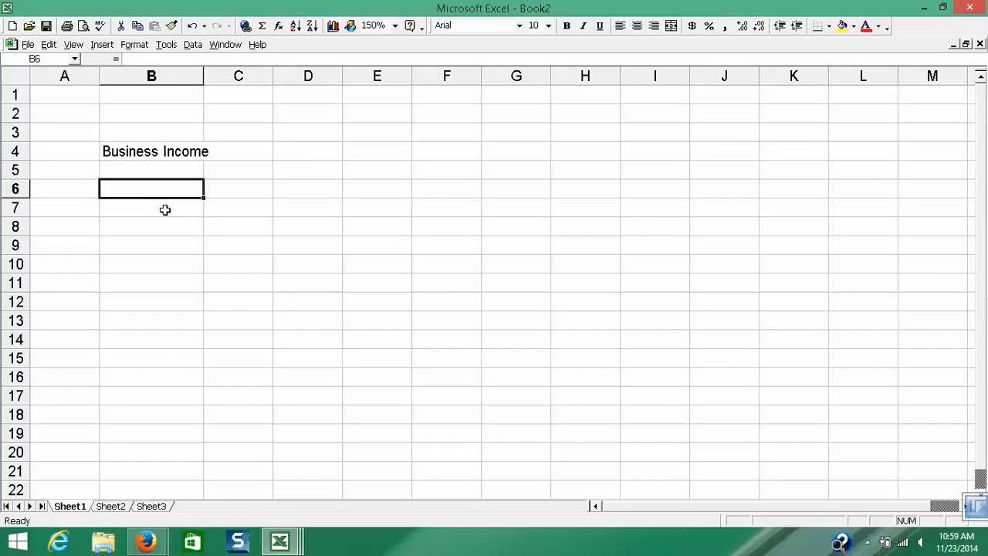
- Enter January in cell B7 and autofill the months down to December in B18
key(Return)
text(J)
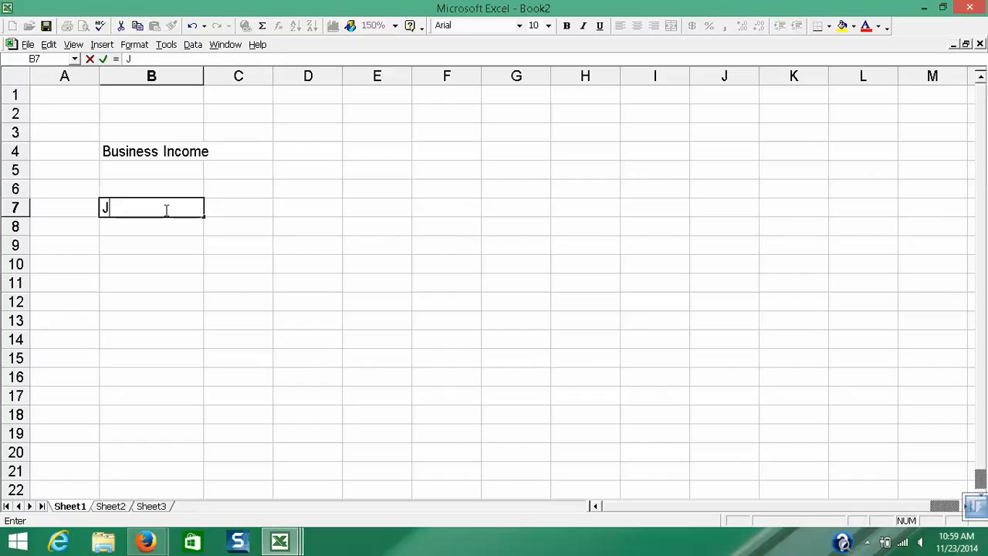
text(anuary)
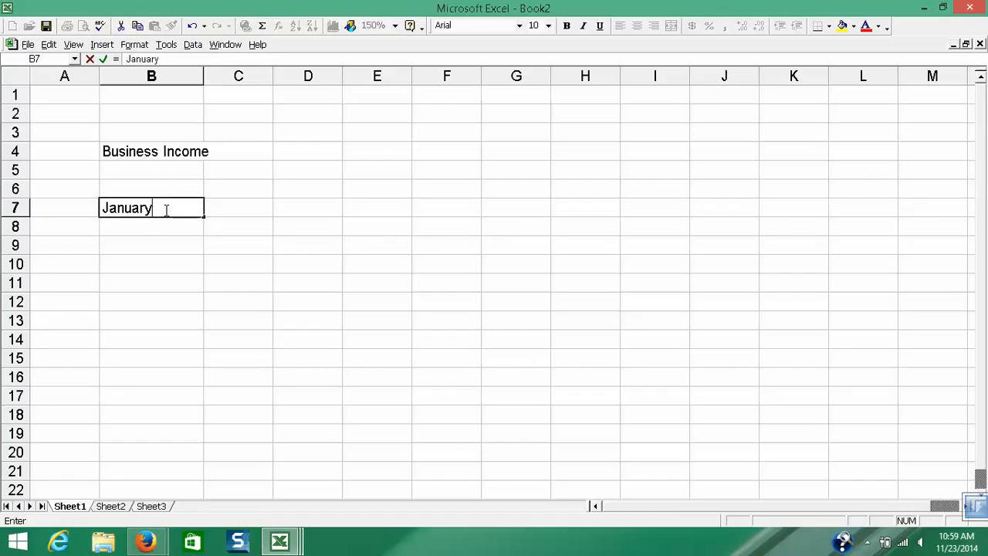
key(Return)
click(164, 209)
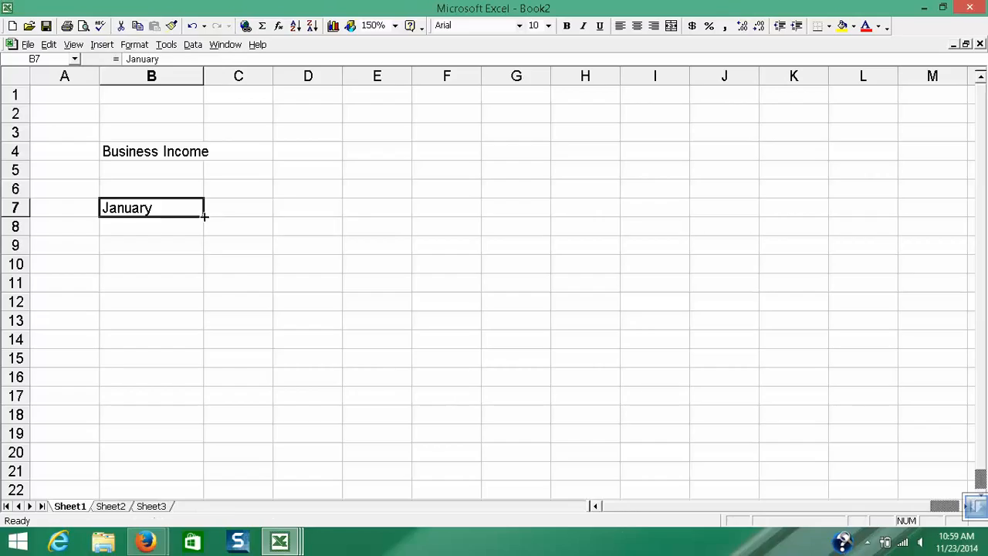
drag(203, 214, 208, 423)
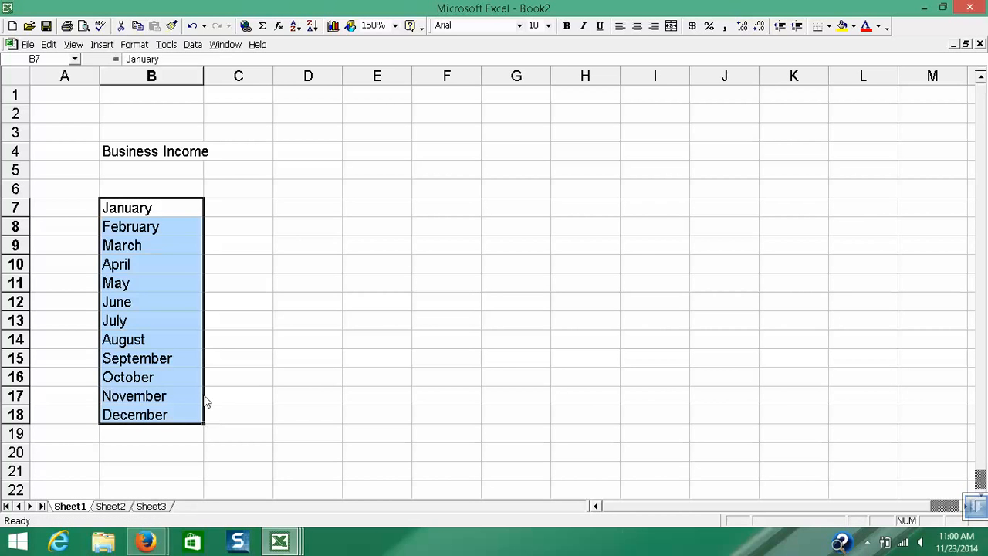
- Enter 1000 for January and 1020 for February in column C, and autofill the series down to December in C18
click(223, 208)
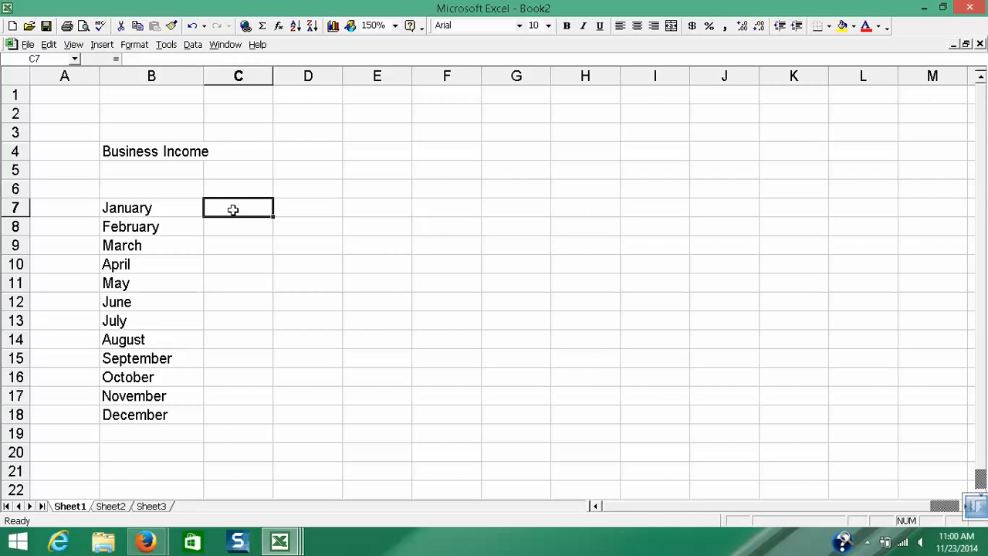
text(1000)
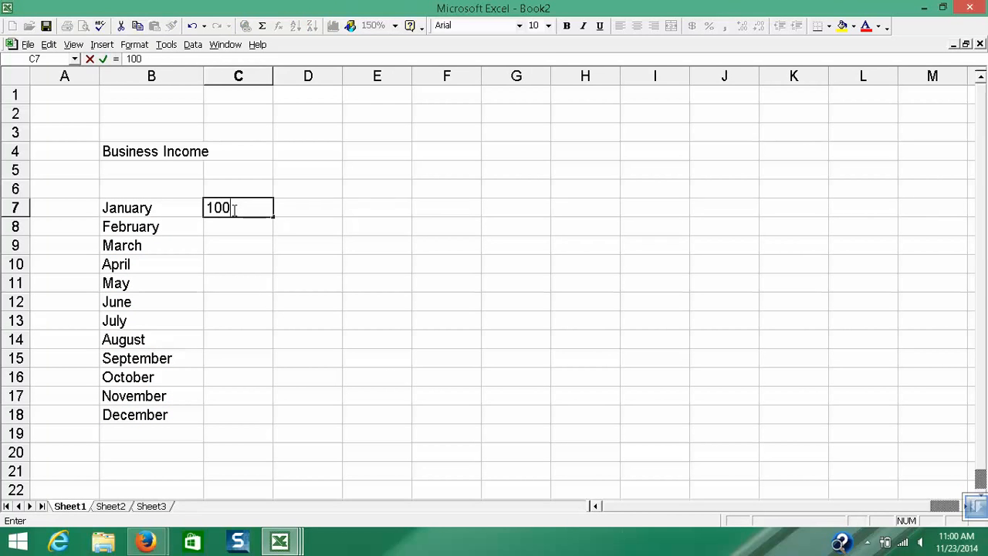
key(Return)
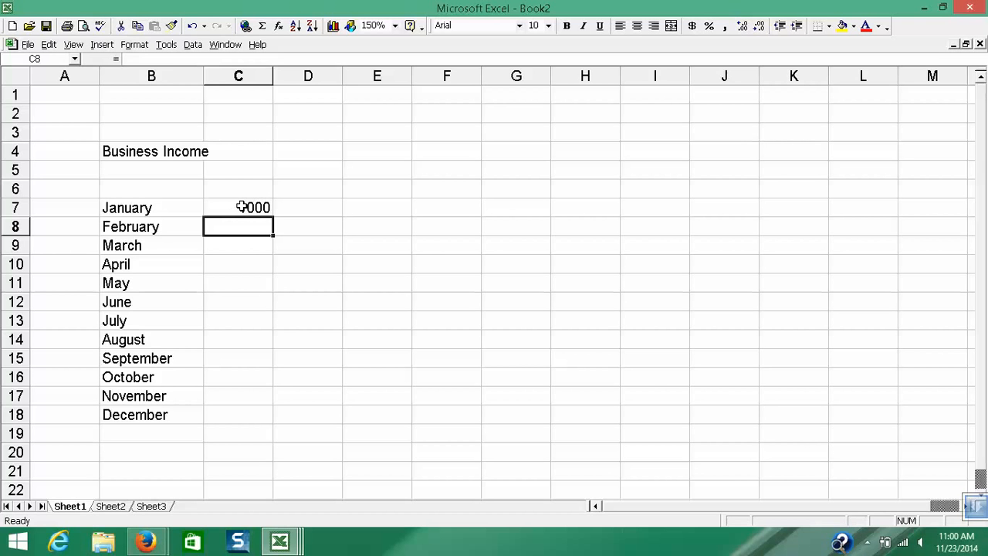
text(1020)
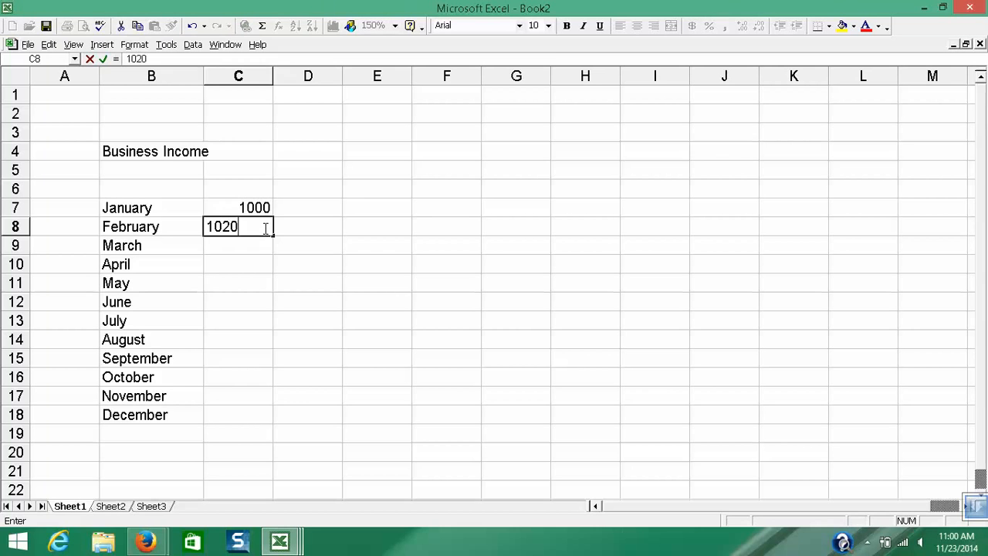
key(Return)
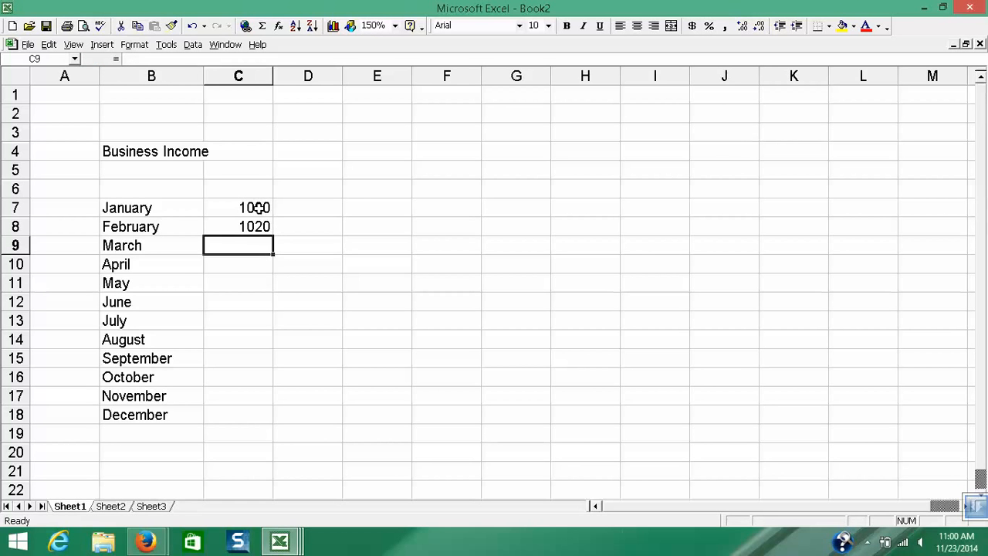
drag(259, 207, 258, 422)
click(251, 433)
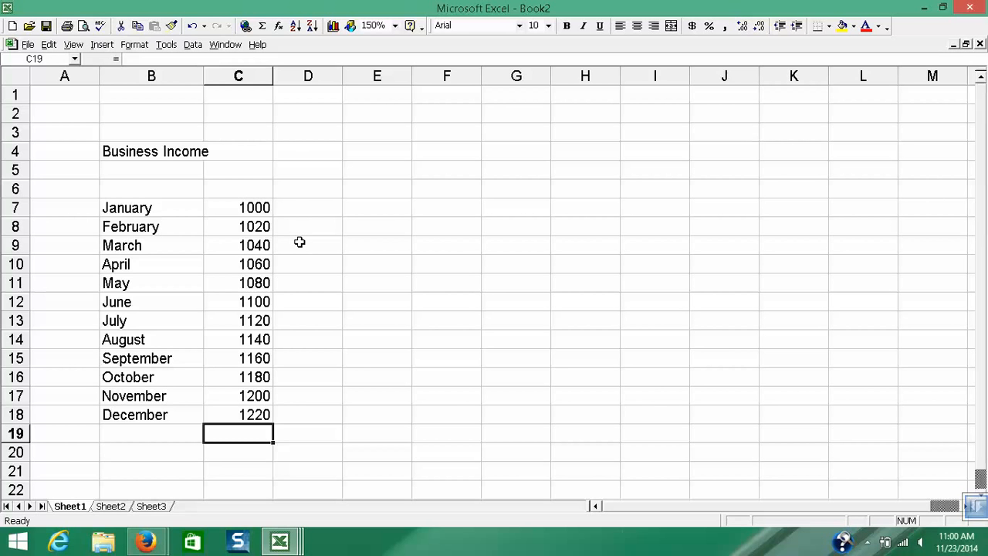
- Add up the January to March income in cell F9 with the formula =C7+C8+C9
click(376, 247)
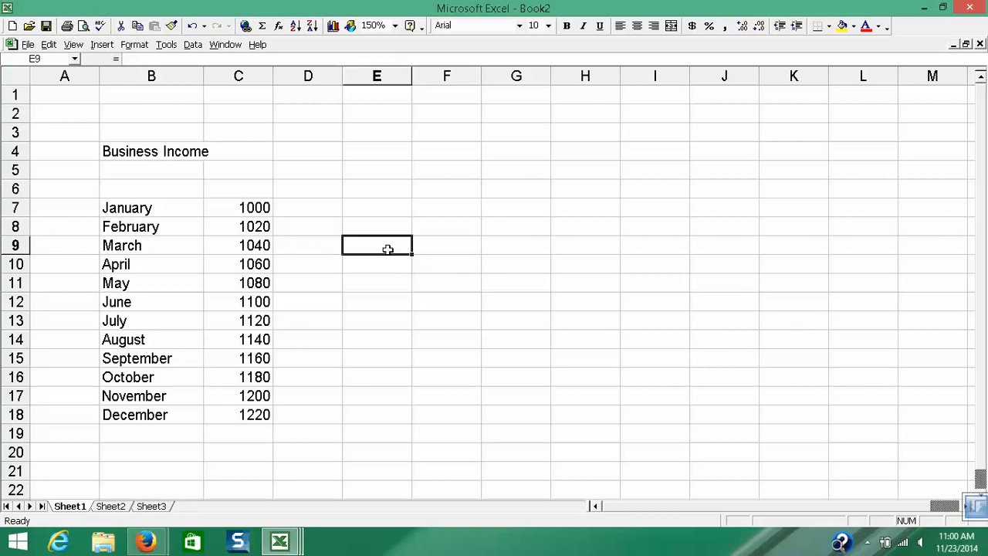
click(434, 244)
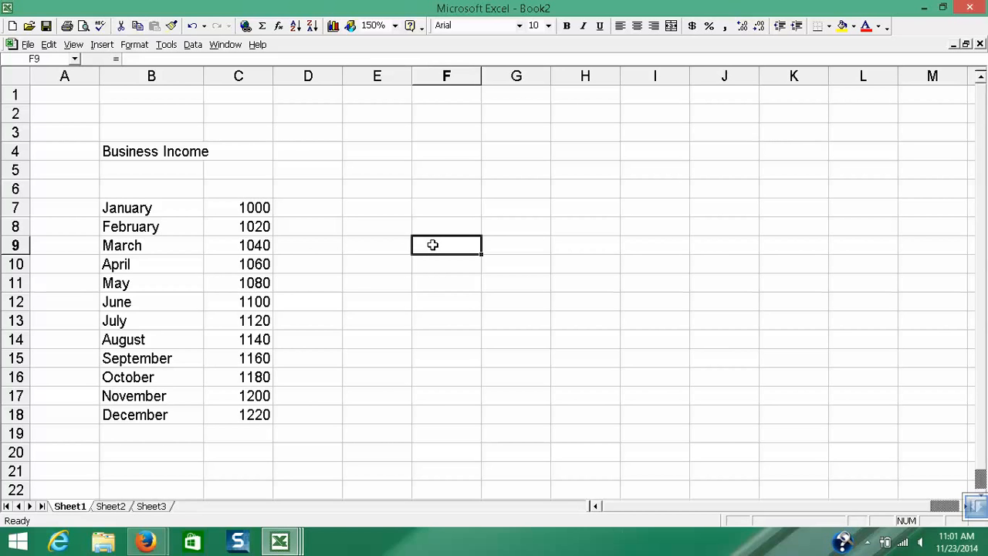
text(=)
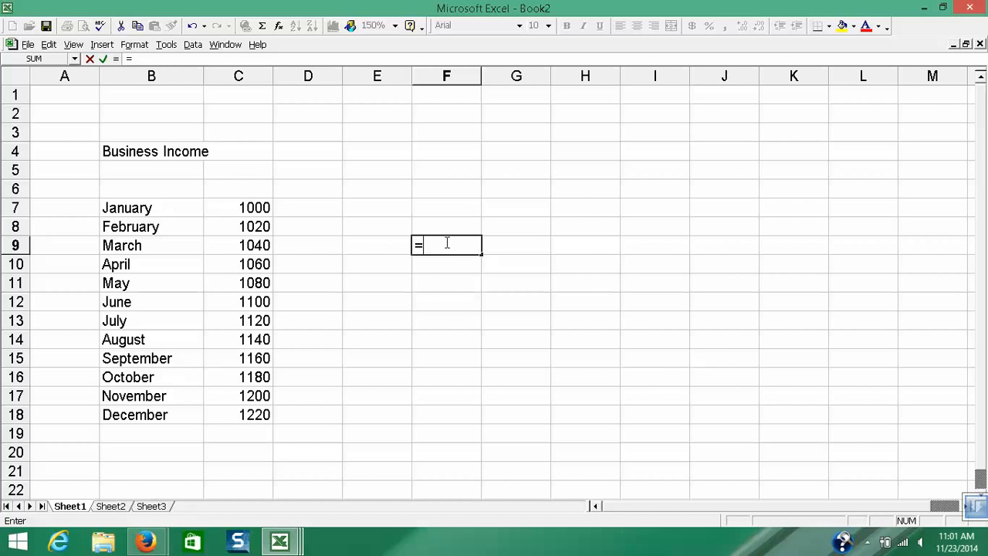
click(251, 207)
text(+)
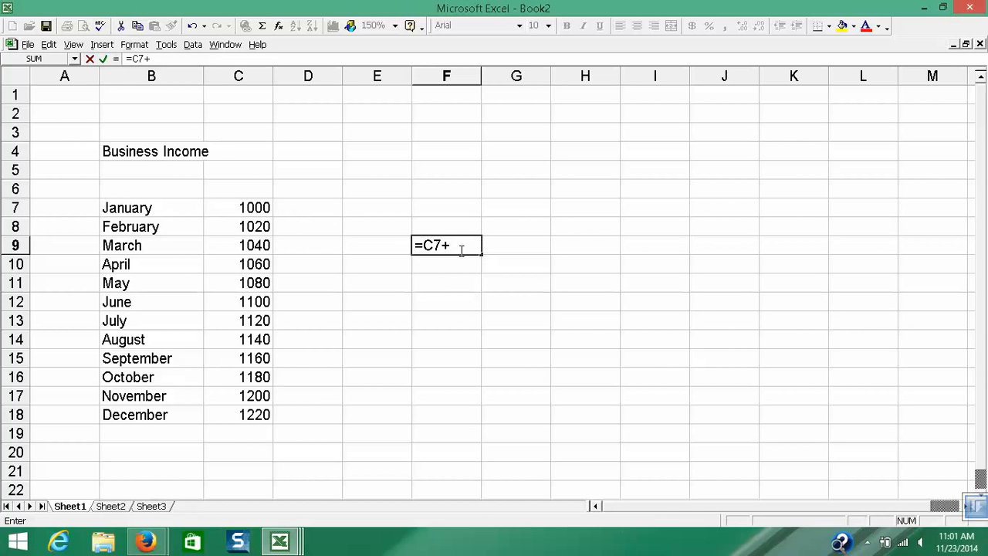
click(250, 224)
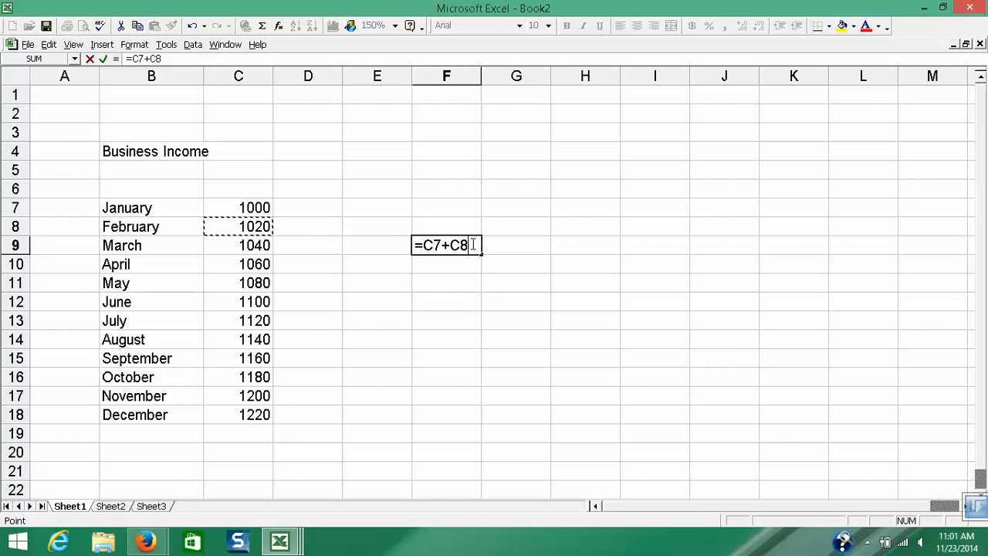
text(+)
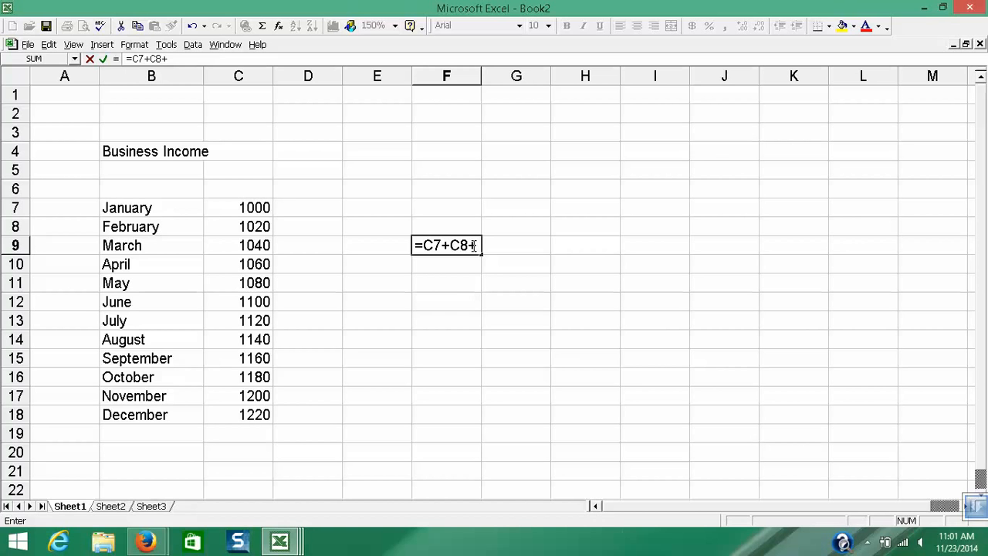
click(262, 246)
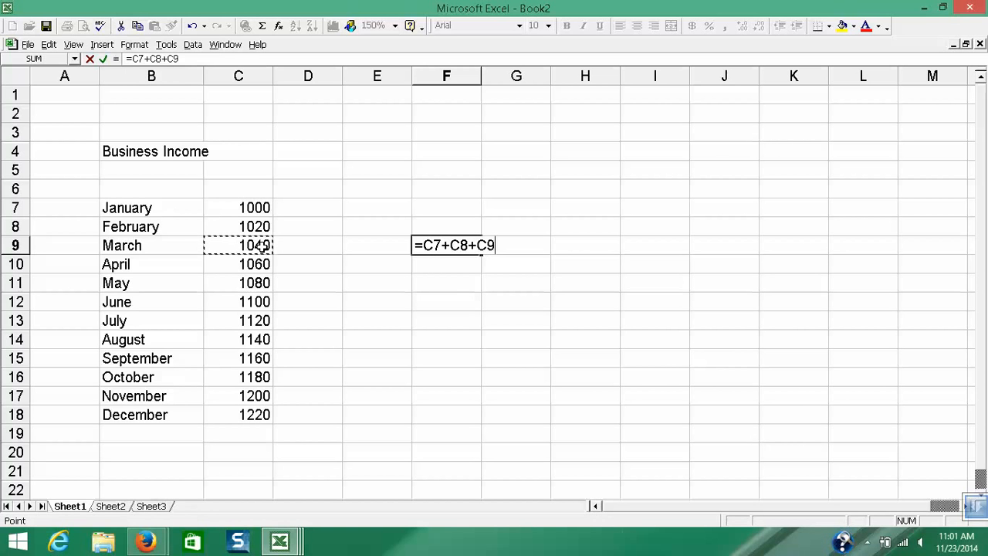
key(Return)
click(467, 247)
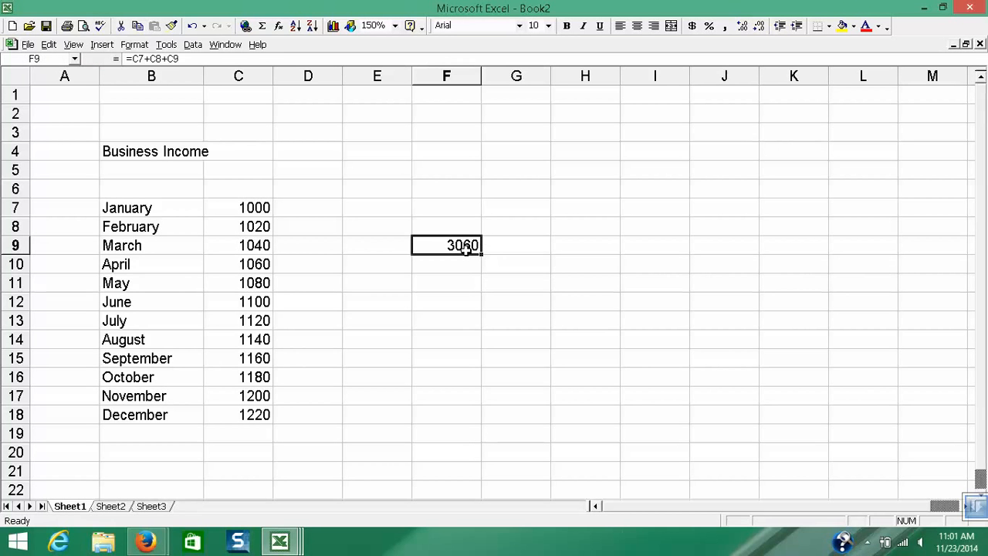
- Label cell E9 "1st Quarter" and widen column E slightly to fit the text
click(387, 244)
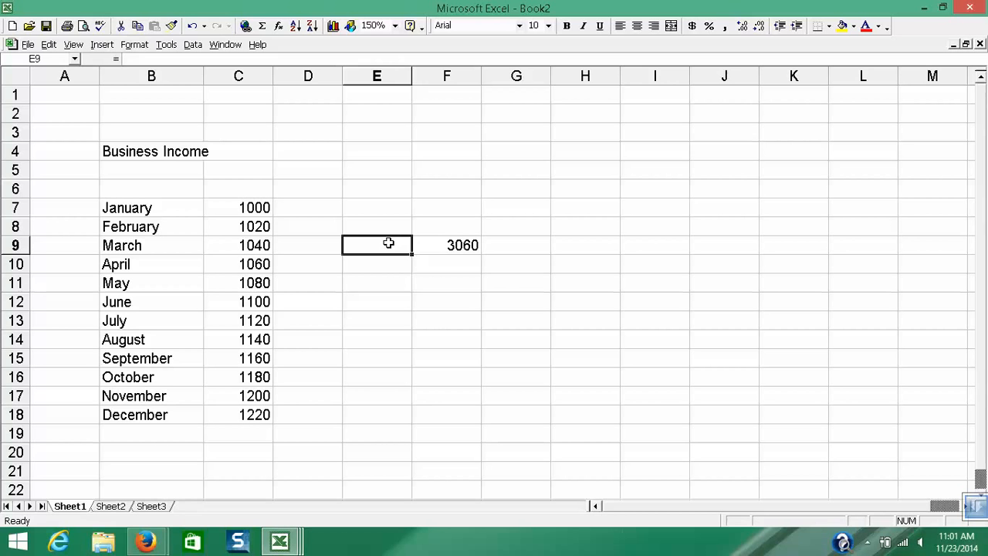
text(1st Q)
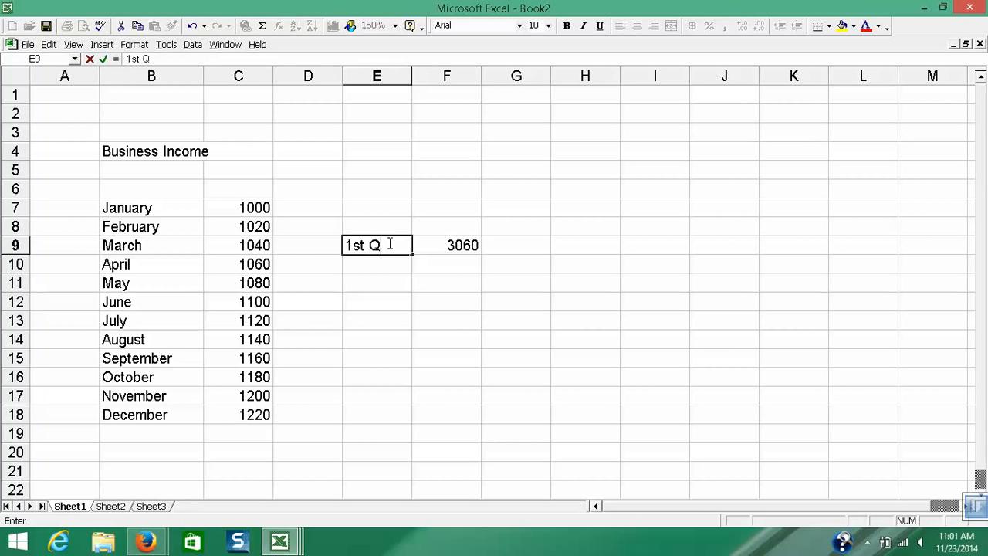
text(uarter)
key(Return)
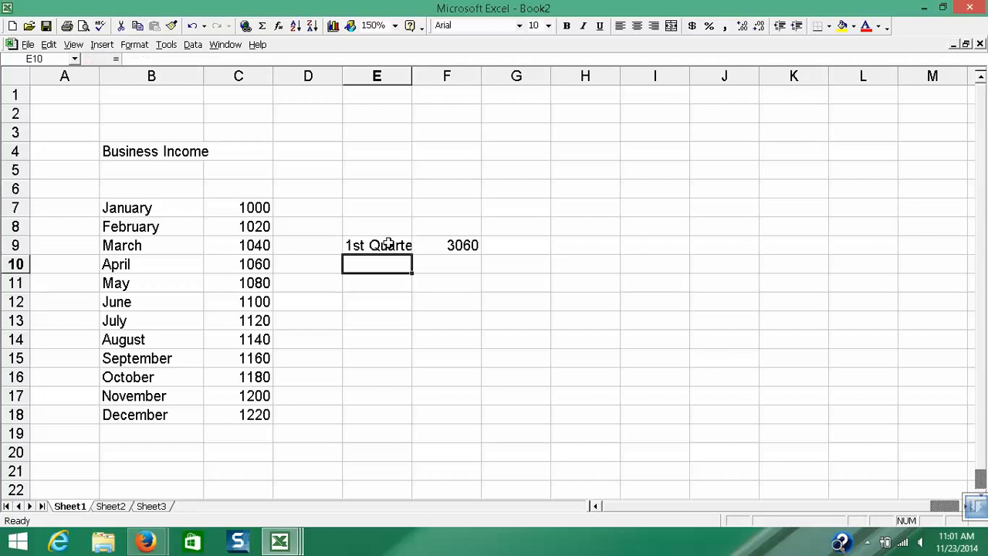
drag(412, 76, 426, 76)
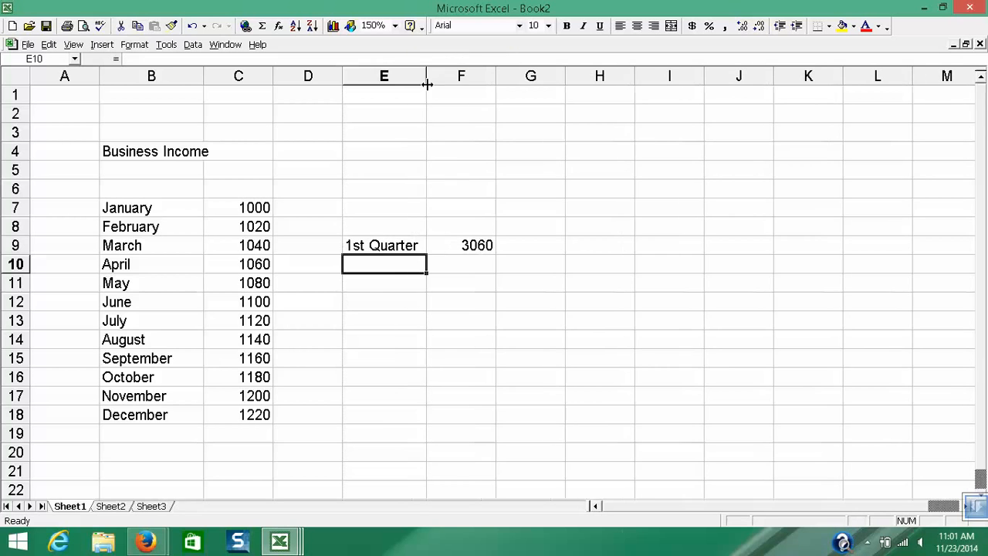
click(408, 245)
- Copy the first-quarter sum formula from F9 to F12 in the June row
click(458, 244)
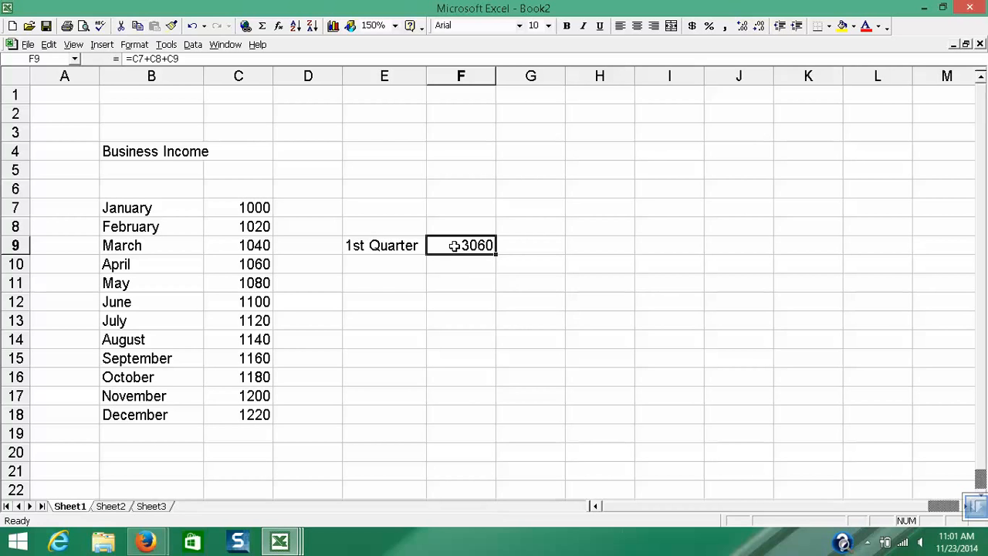
right_click(457, 246)
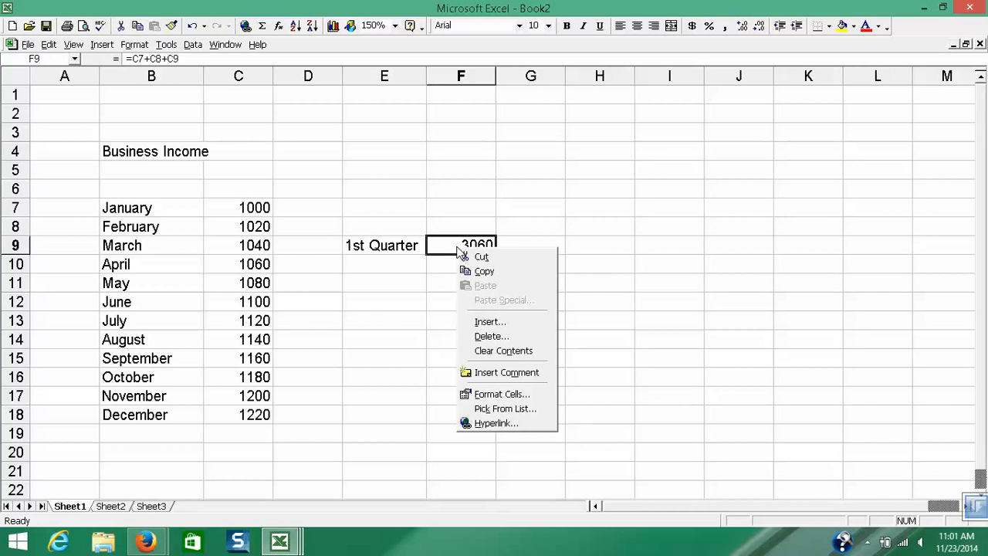
click(468, 260)
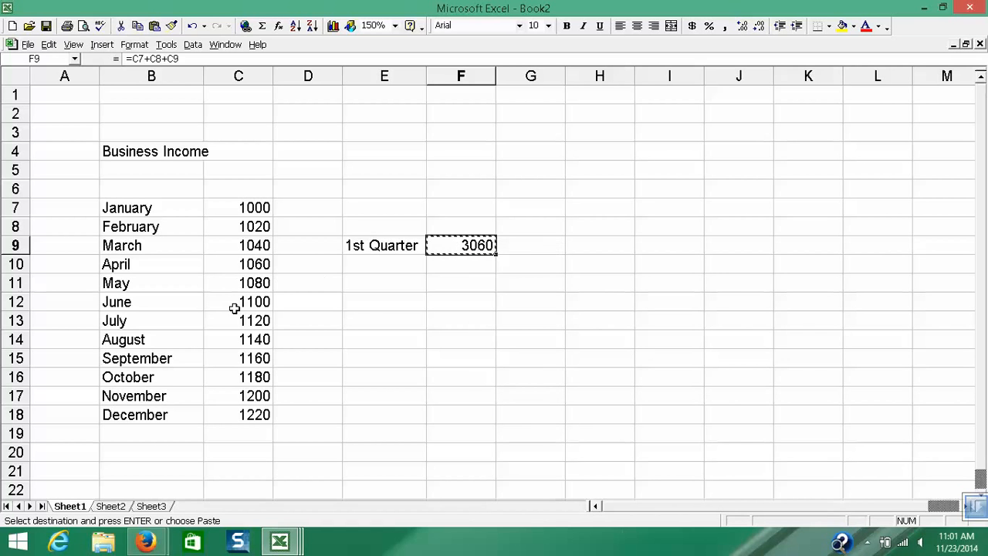
click(455, 304)
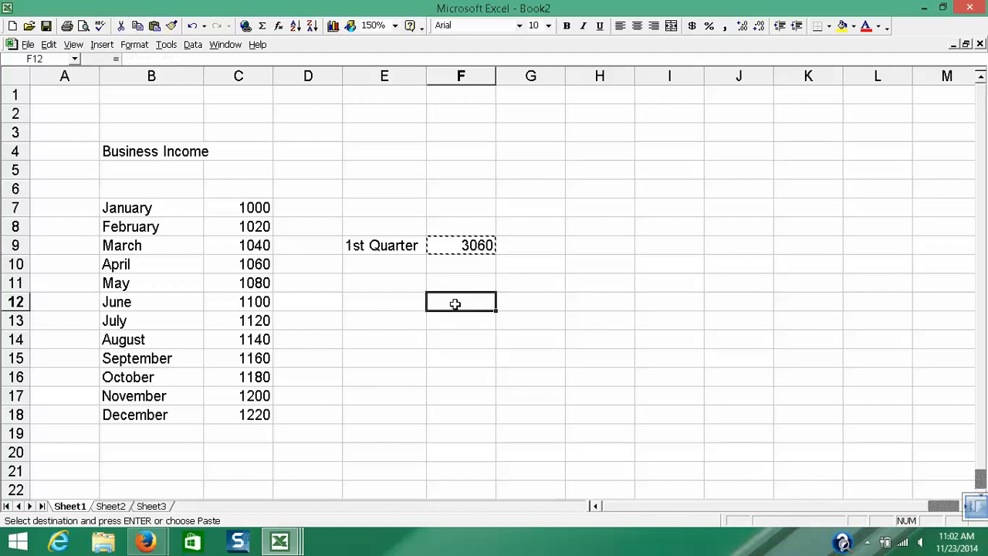
key(Return)
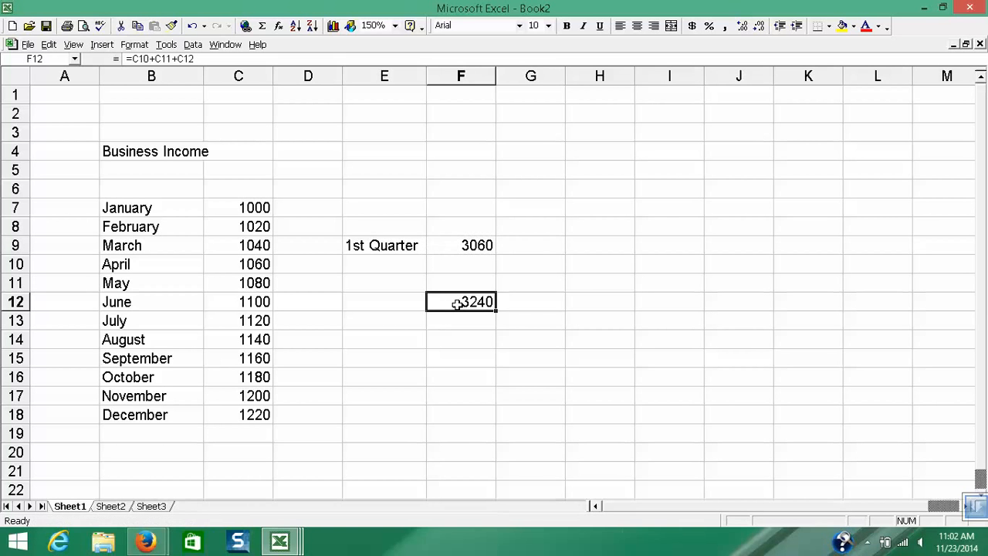
- Copy the sum formula from F12 to F15 in the September row
right_click(458, 306)
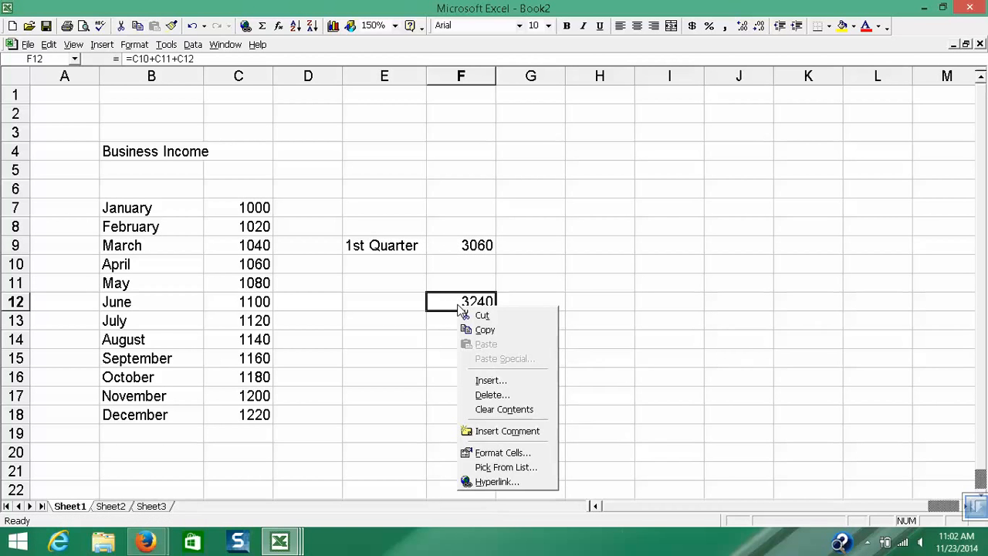
click(473, 328)
click(450, 355)
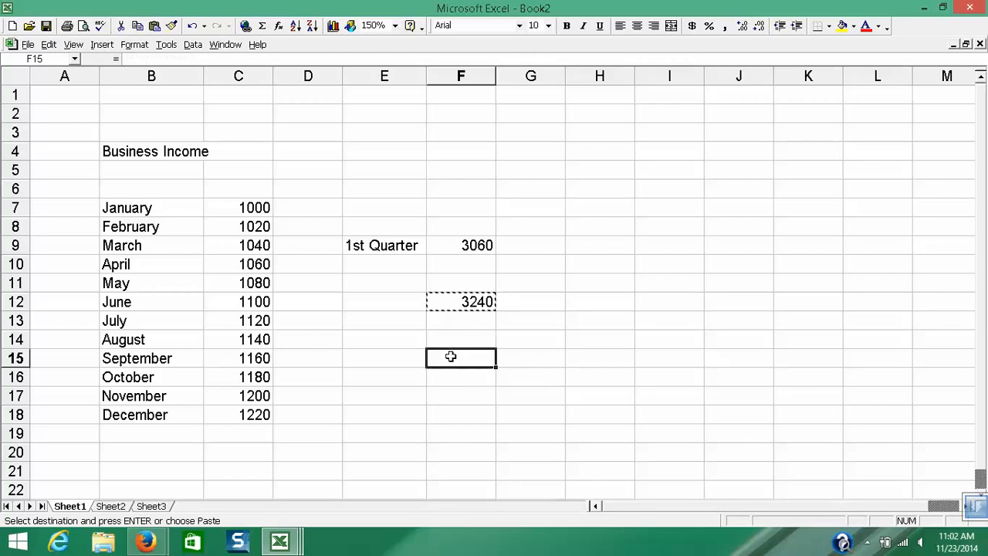
key(Return)
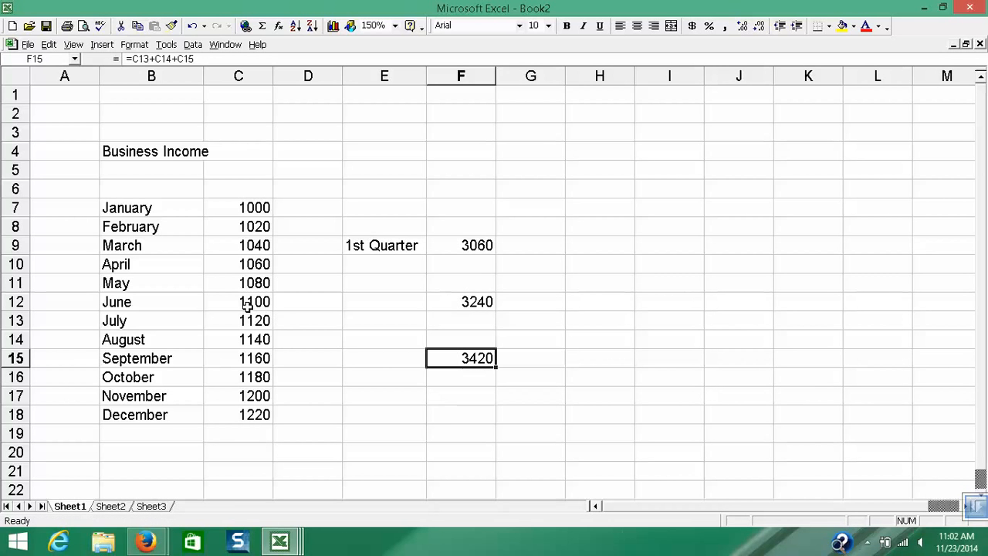
- Copy the sum formula from F15 to F18 in the December row
right_click(484, 363)
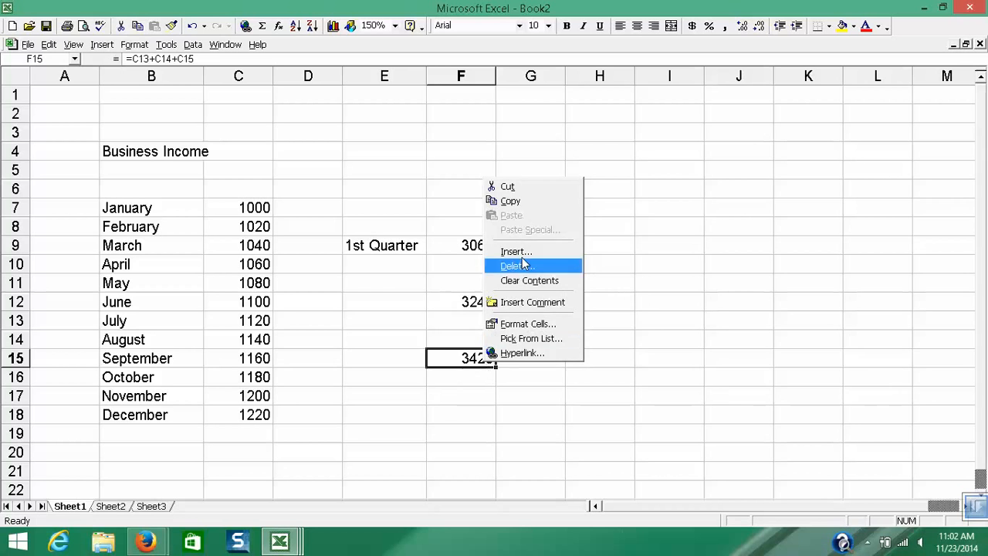
click(523, 201)
click(455, 411)
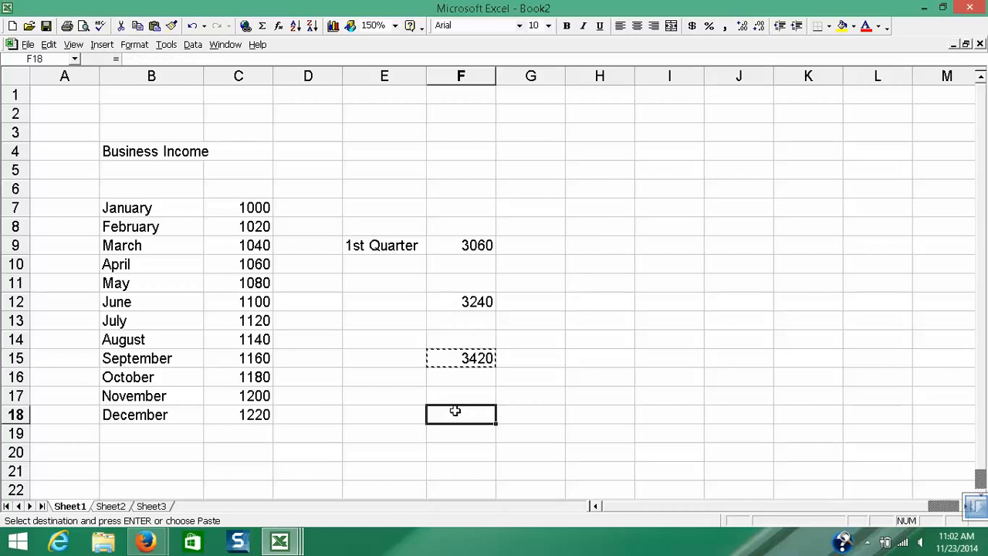
key(Return)
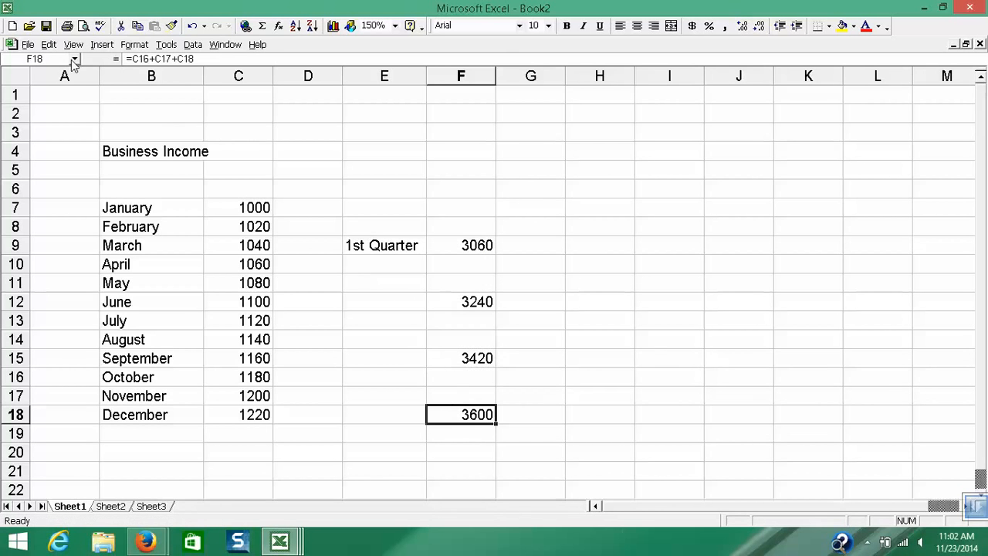
- Copy the formula in F15 again and paste it over the existing one in F18
click(48, 44)
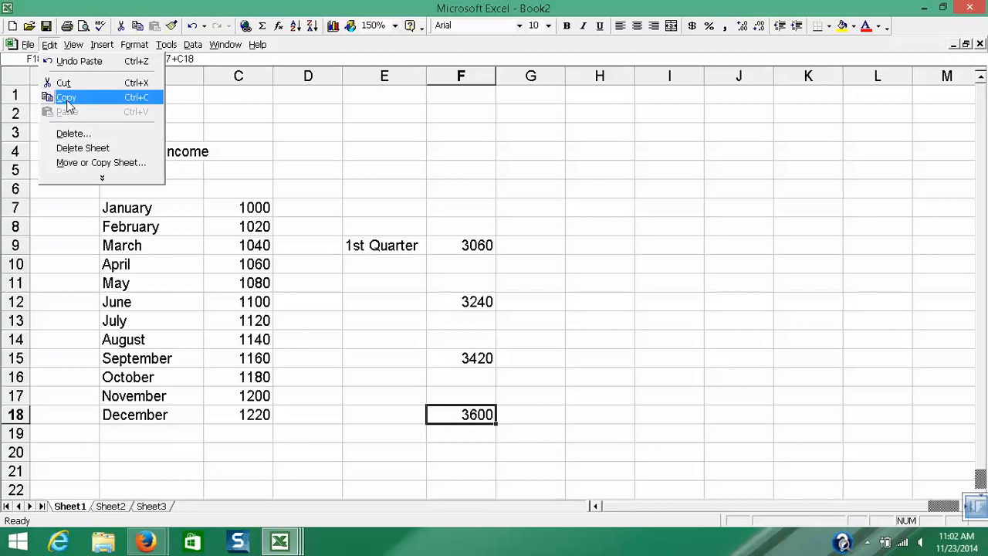
click(464, 362)
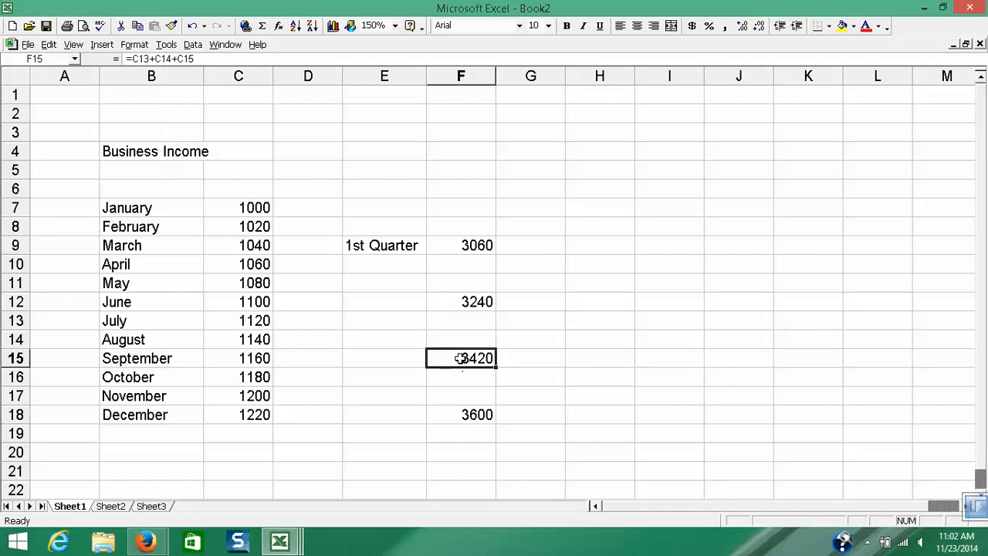
click(49, 45)
click(66, 98)
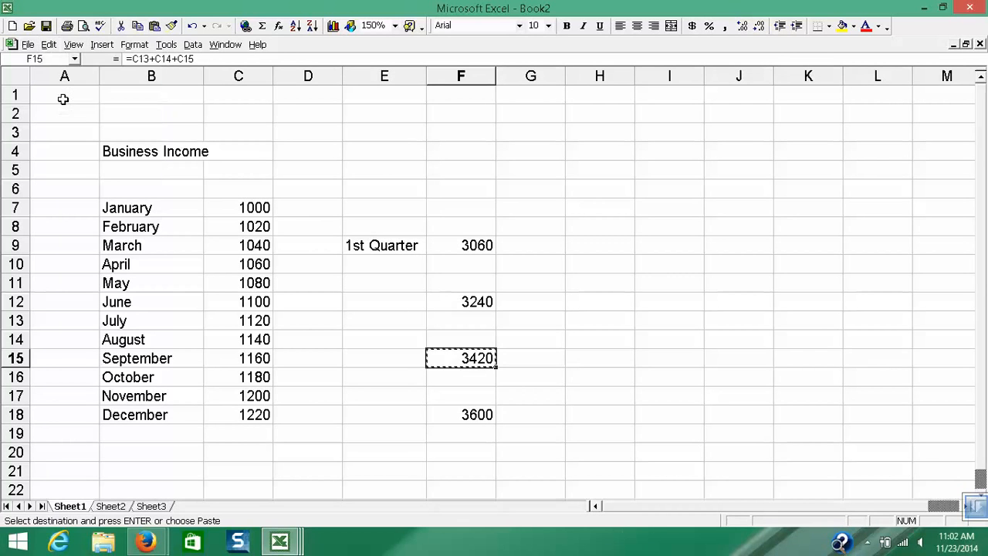
click(64, 96)
click(447, 410)
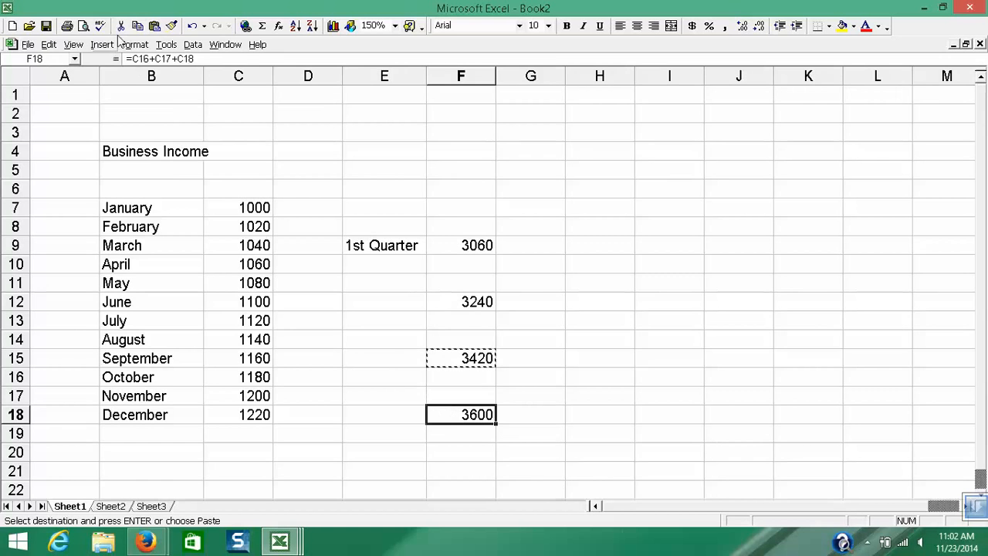
click(49, 45)
click(92, 117)
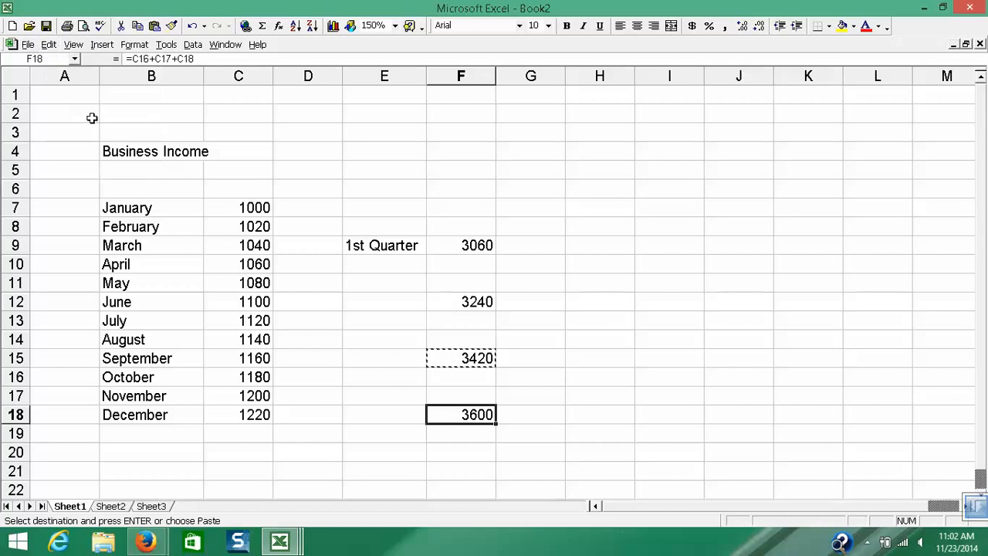
click(49, 45)
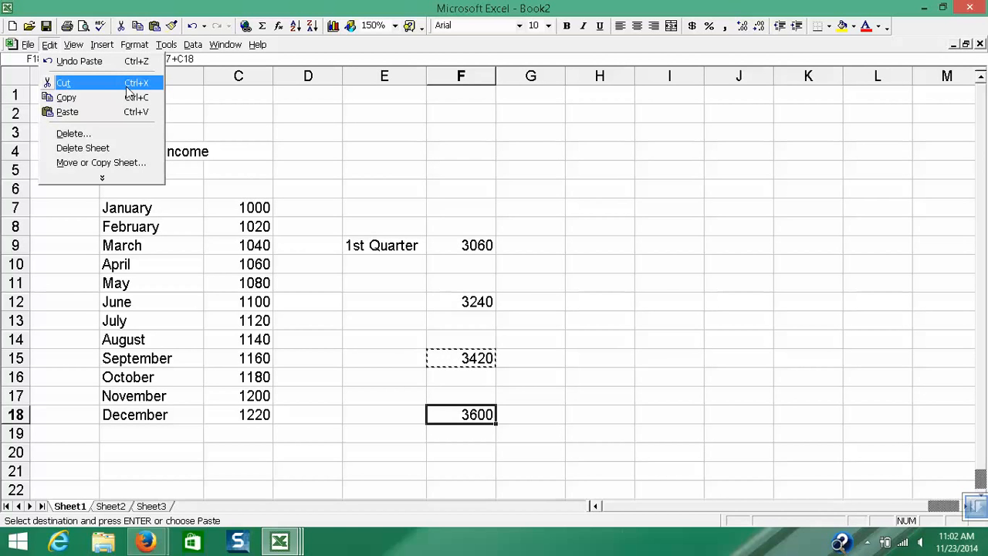
click(370, 302)
- Label cell E12 "2nd Quarter" beside the June-row total
click(375, 246)
click(379, 300)
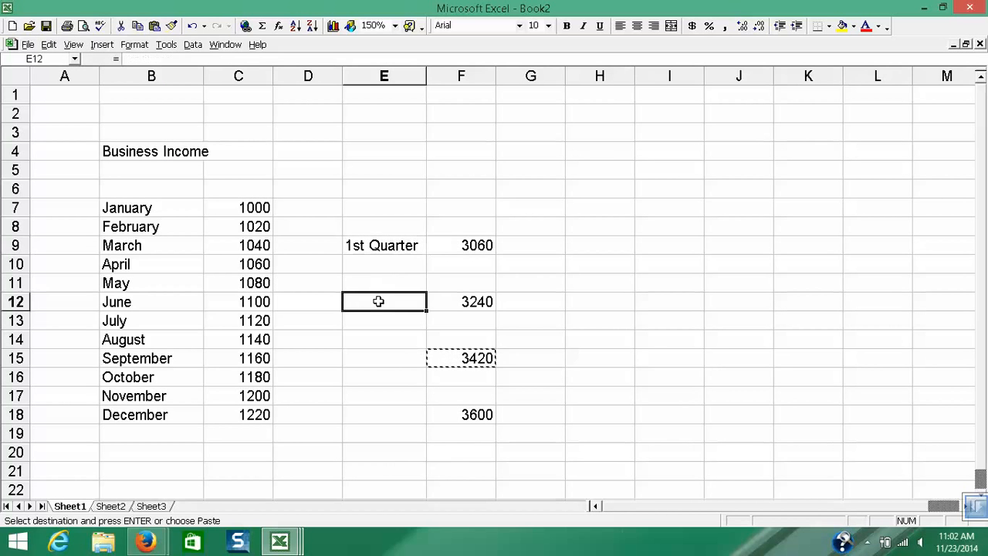
text(2nd)
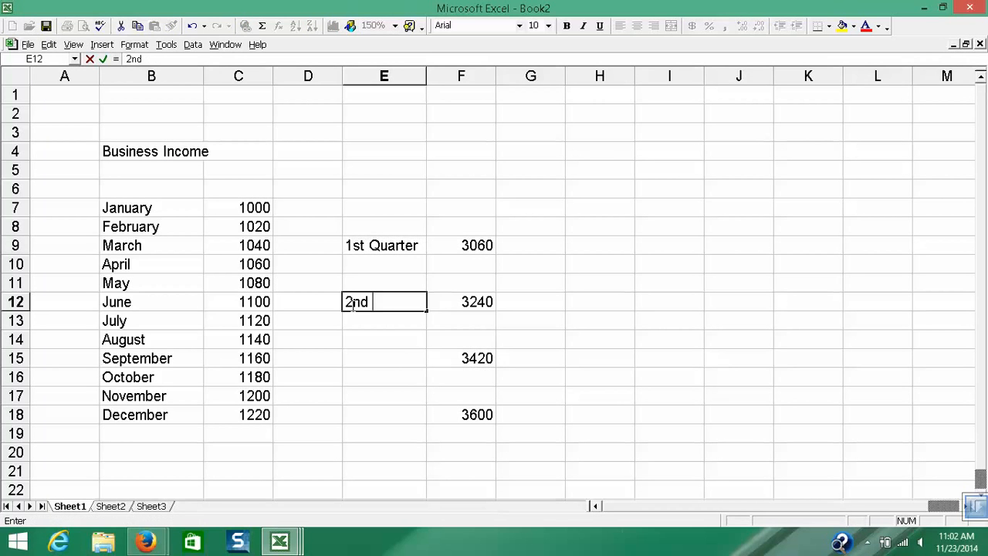
text( Quarter)
key(Down)
key(Down)
key(Down)
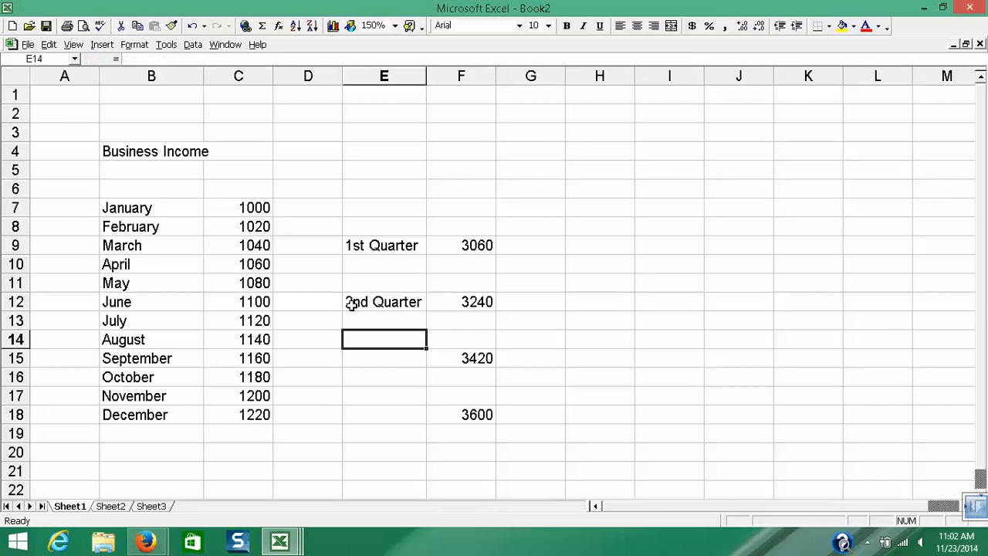
- Label cell E15 "3rd Quarter" beside the September-row total
text(3rd Quarter)
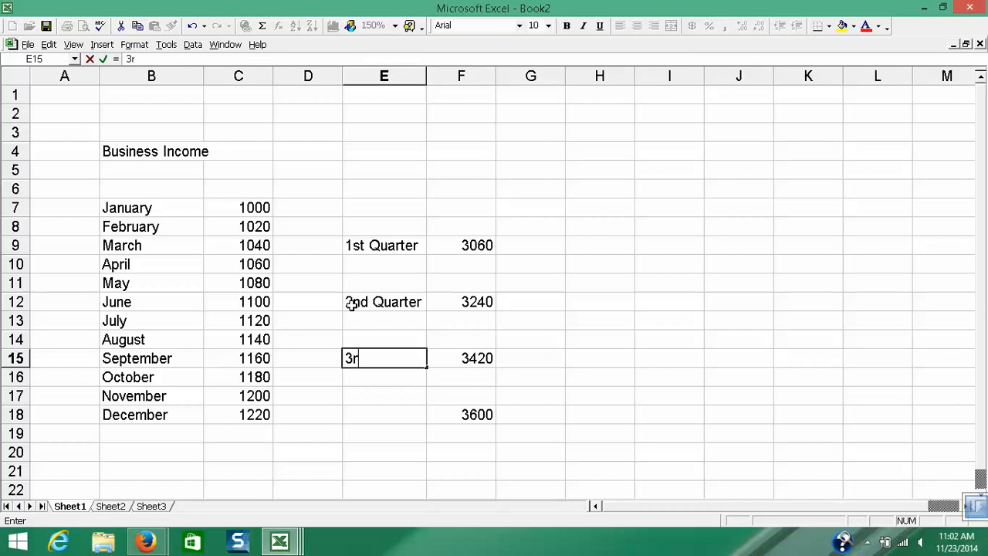
key(Down)
key(Down)
key(Down)
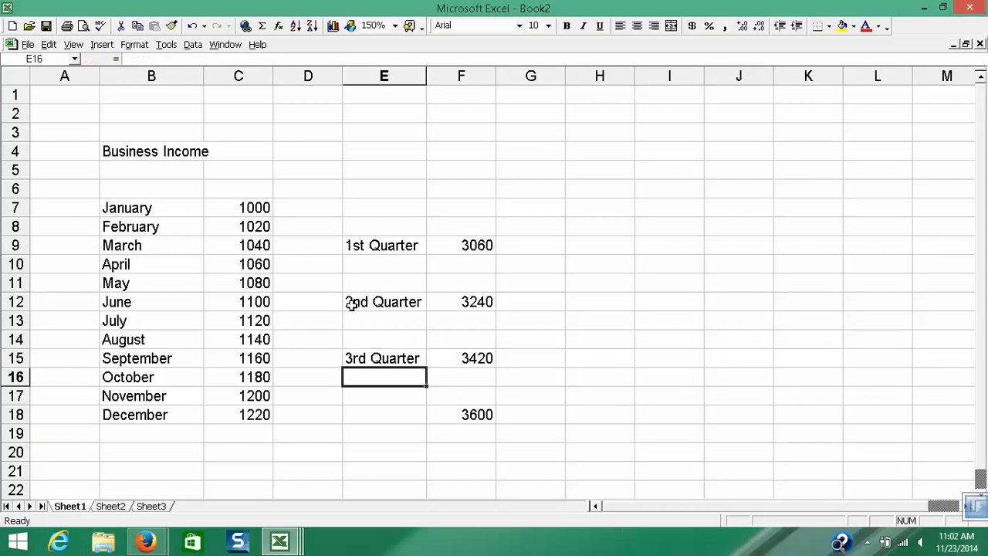
- Label cell E18 "4th Quarter" beside the December-row total
text(4th )
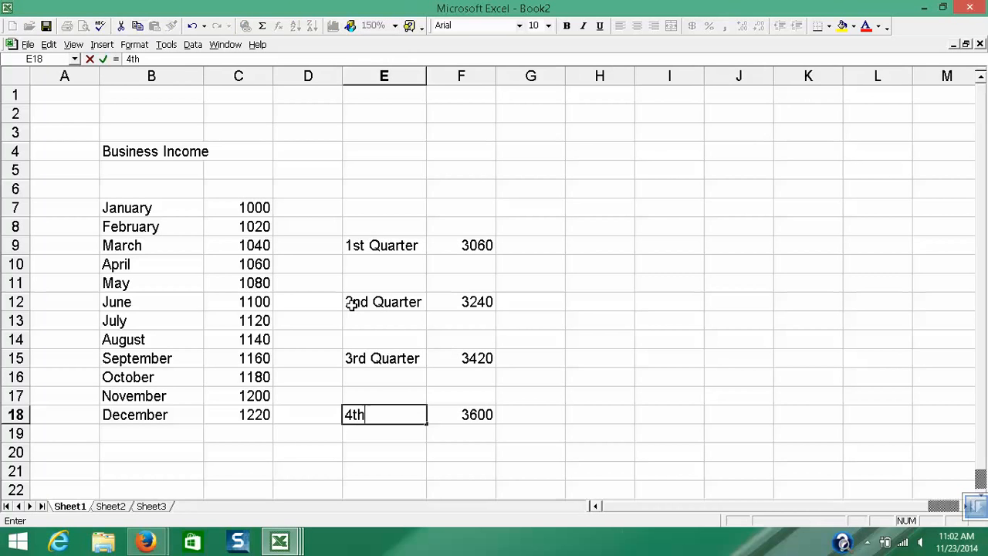
text(Qua)
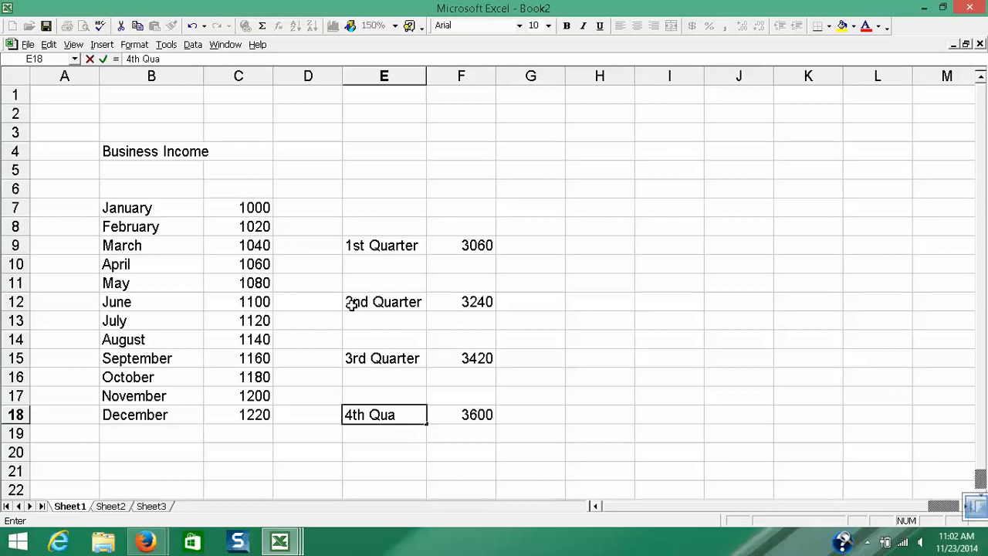
text(rter)
key(Return)
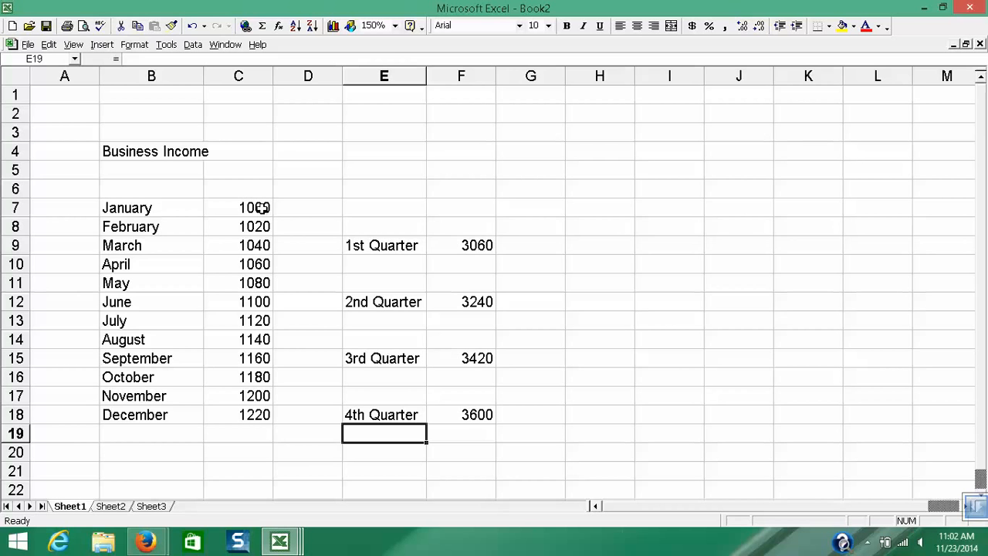
- Total the twelve months of income in cell C19 using AutoSum over C7:C18
click(252, 433)
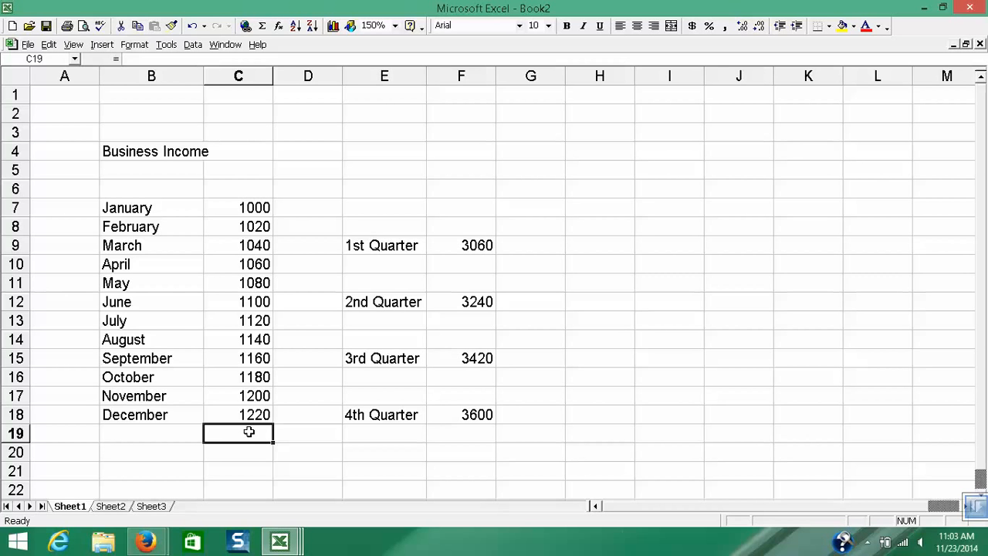
scroll(246, 431, down, 1)
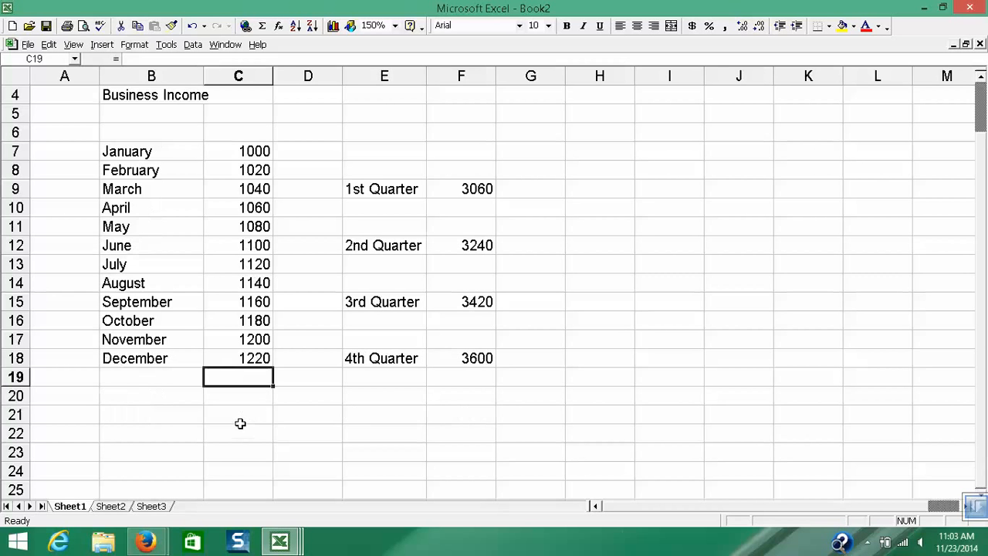
click(243, 416)
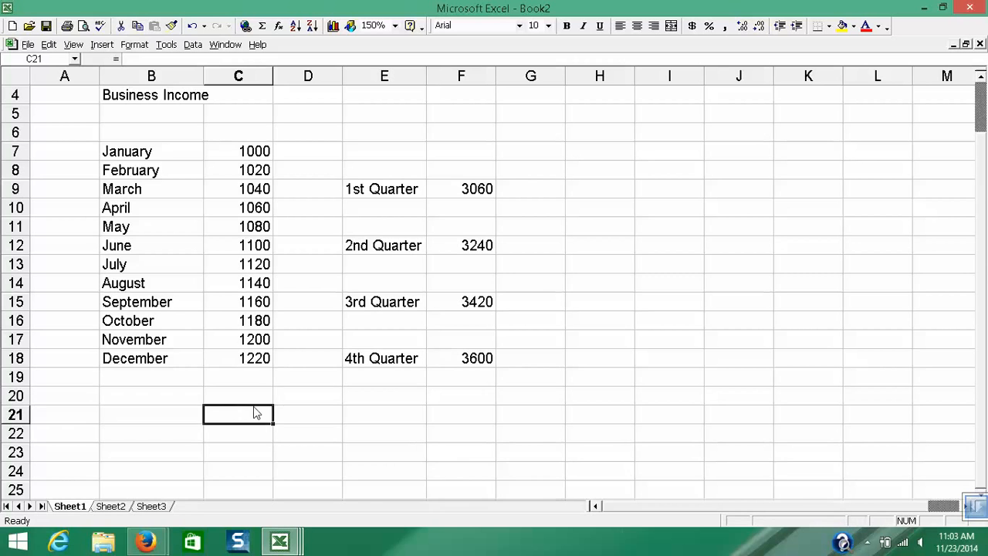
click(257, 376)
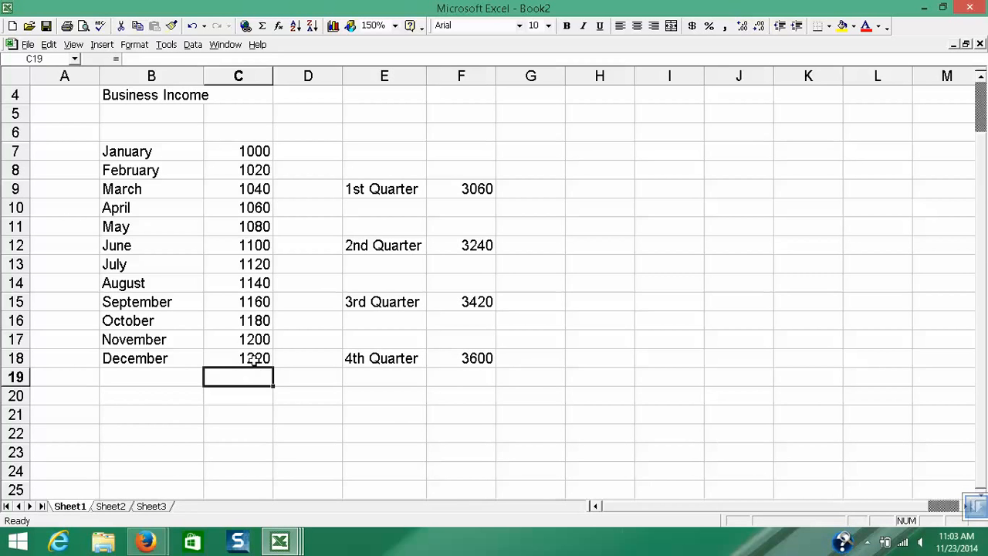
scroll(281, 338, up, 1)
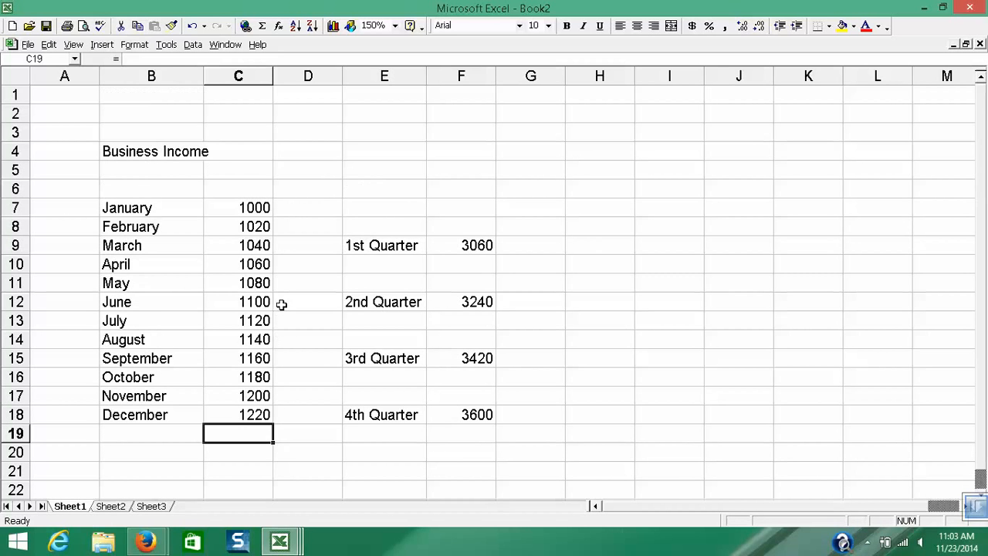
click(262, 26)
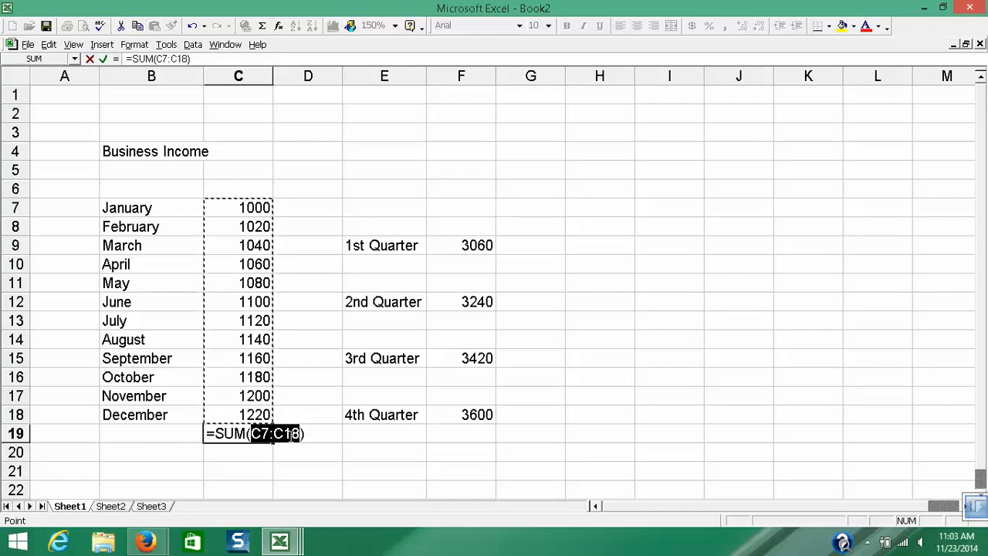
key(Return)
click(259, 433)
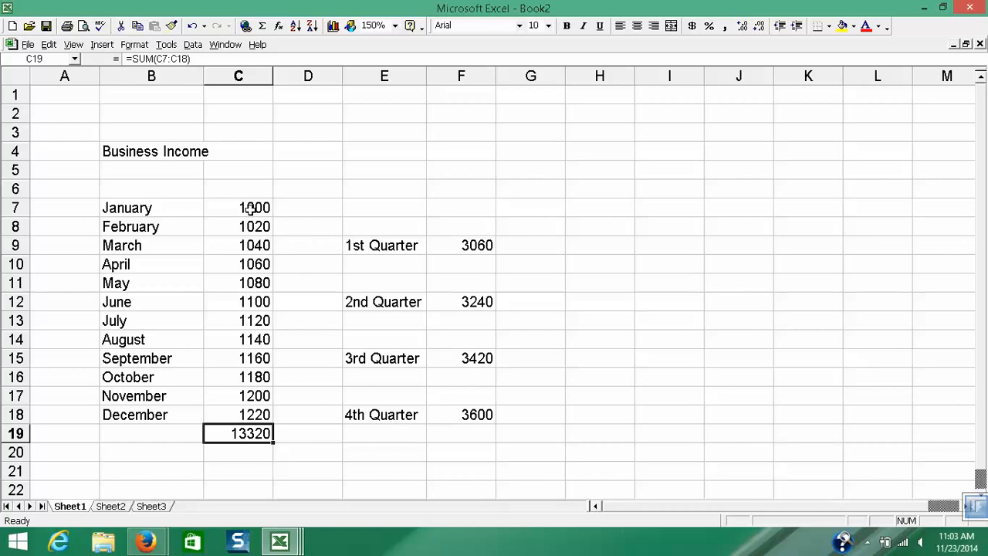
click(266, 325)
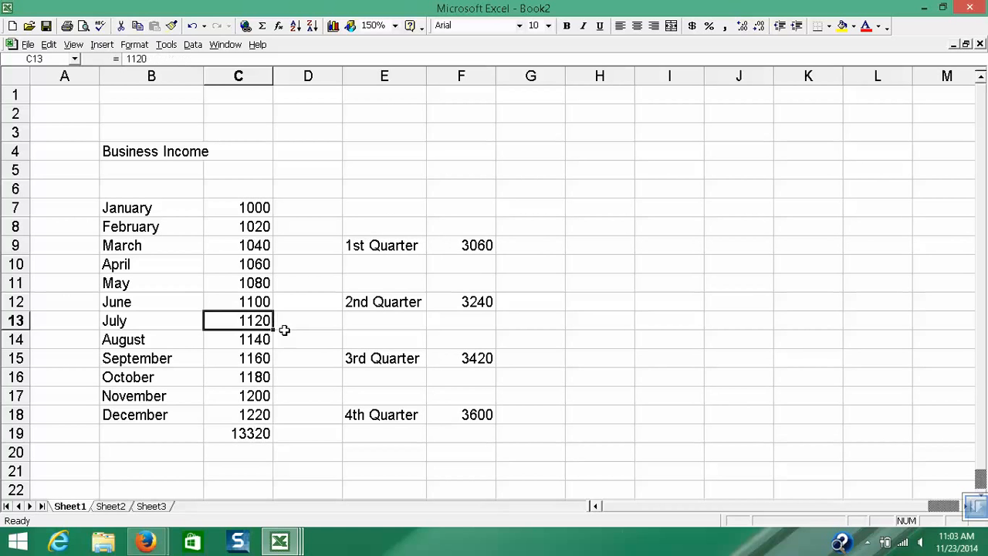
click(318, 353)
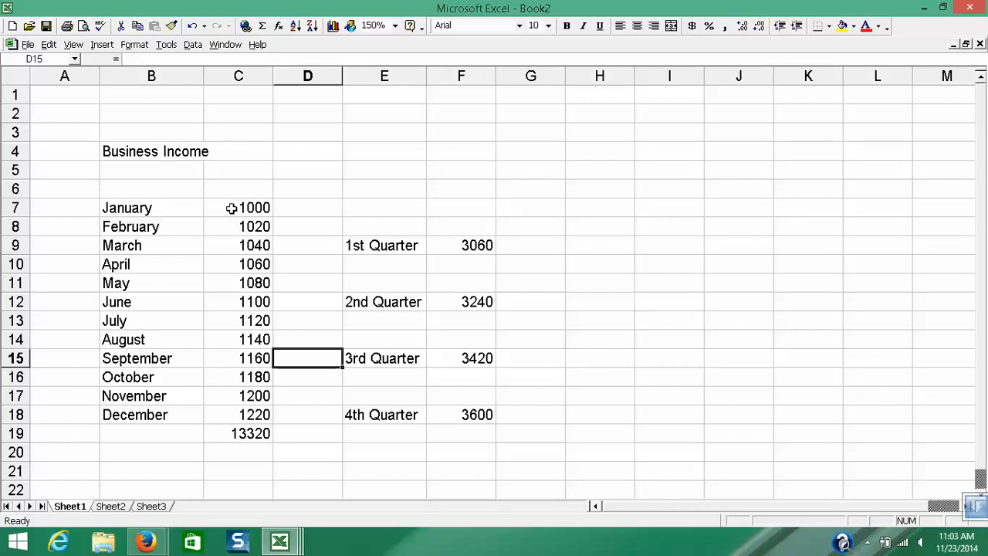
- Format the whole of column C with Comma Style
drag(229, 207, 243, 433)
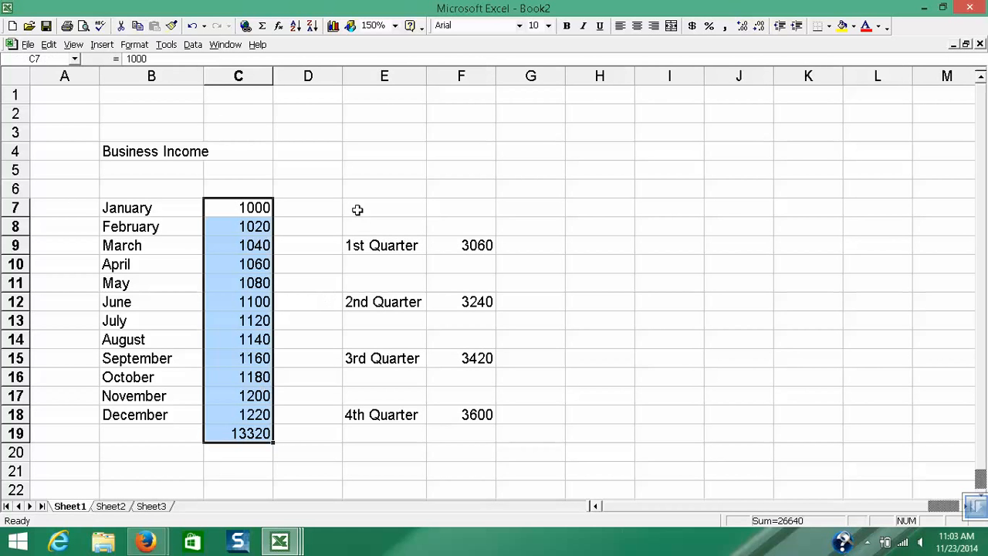
click(229, 76)
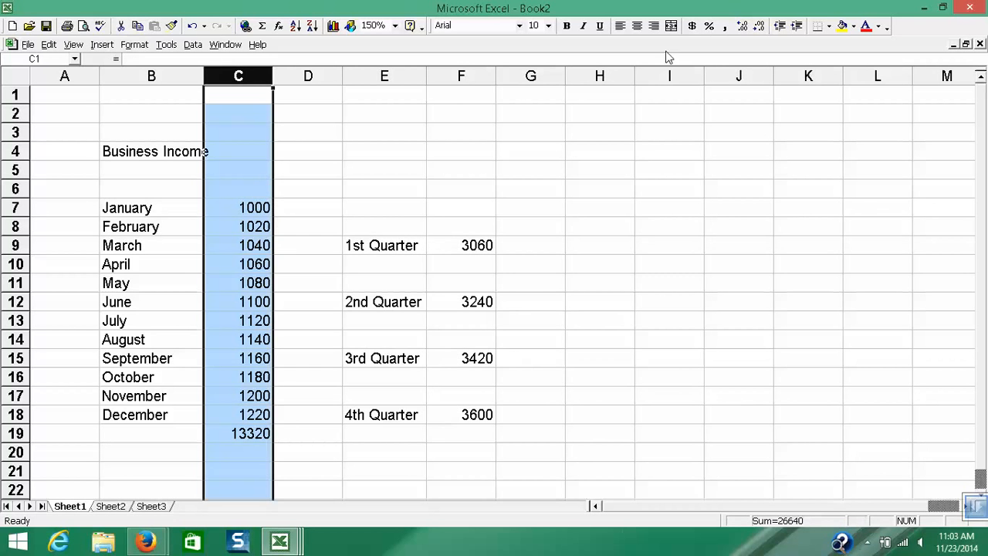
click(725, 27)
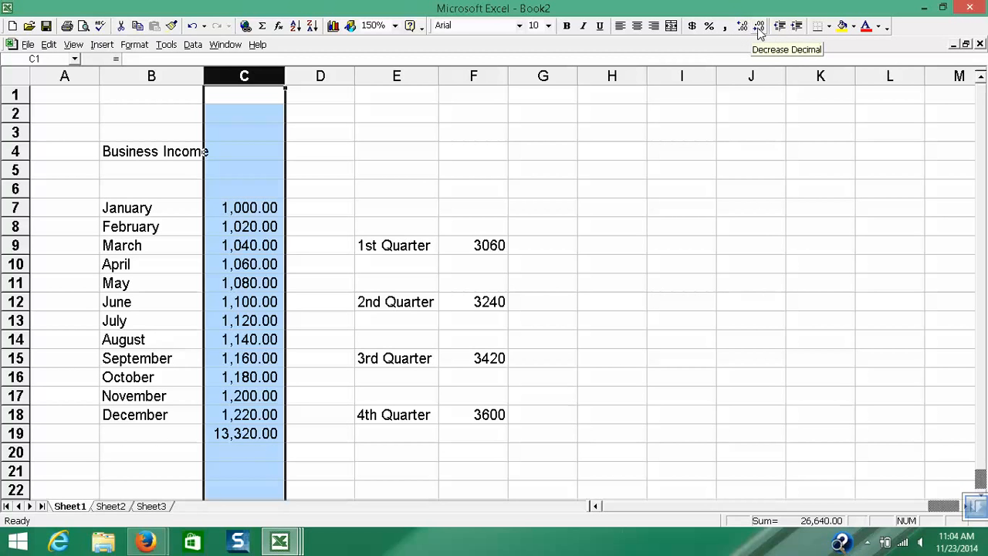
- Try column C without decimals and in currency style, and return it to Comma Style with two decimals
click(759, 29)
click(759, 29)
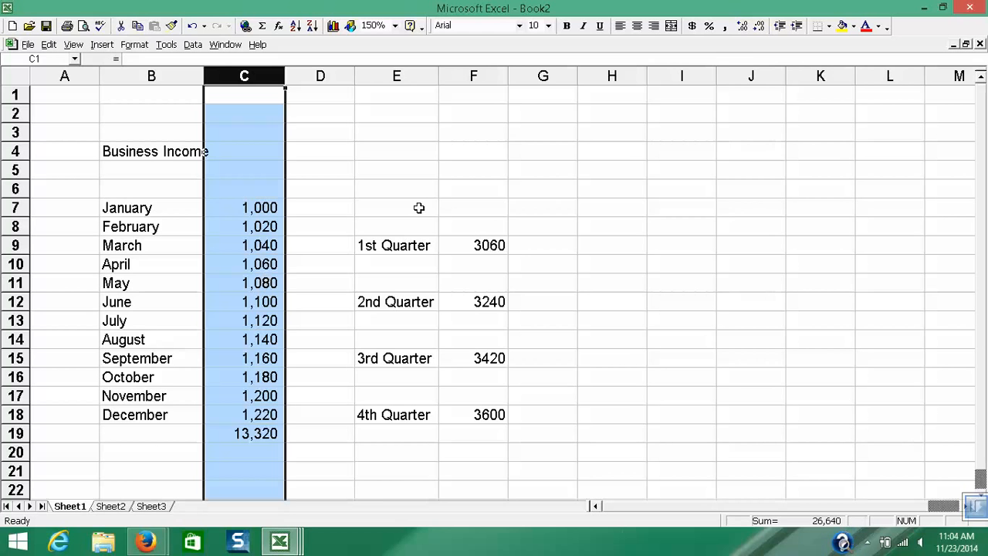
click(692, 25)
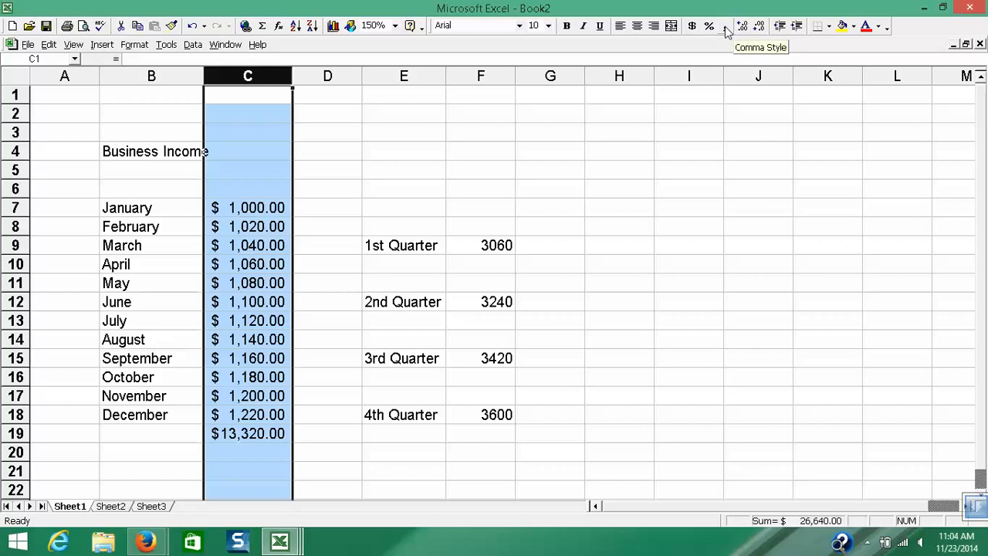
click(725, 27)
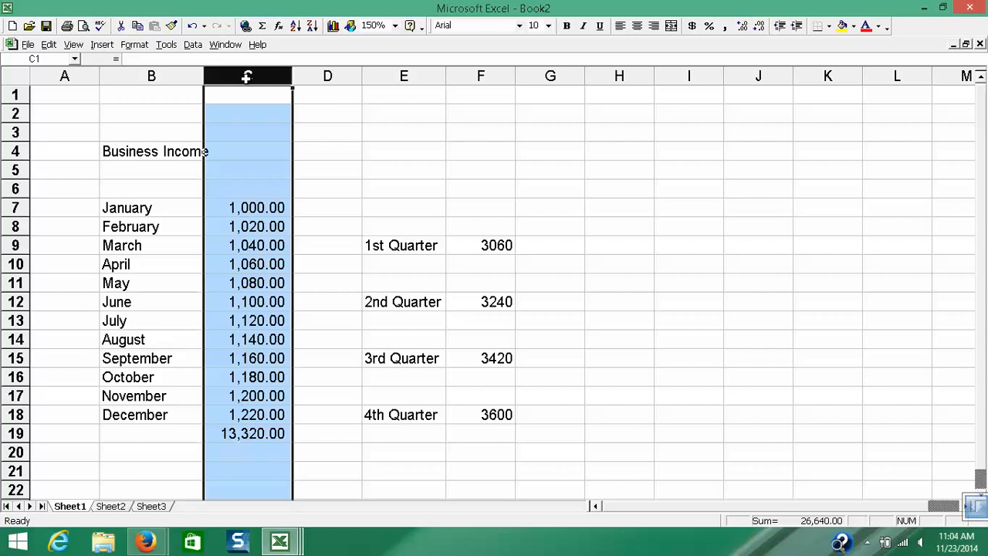
- Copy column C's number format to column F with Format Painter and reduce column F to no decimal places
click(171, 27)
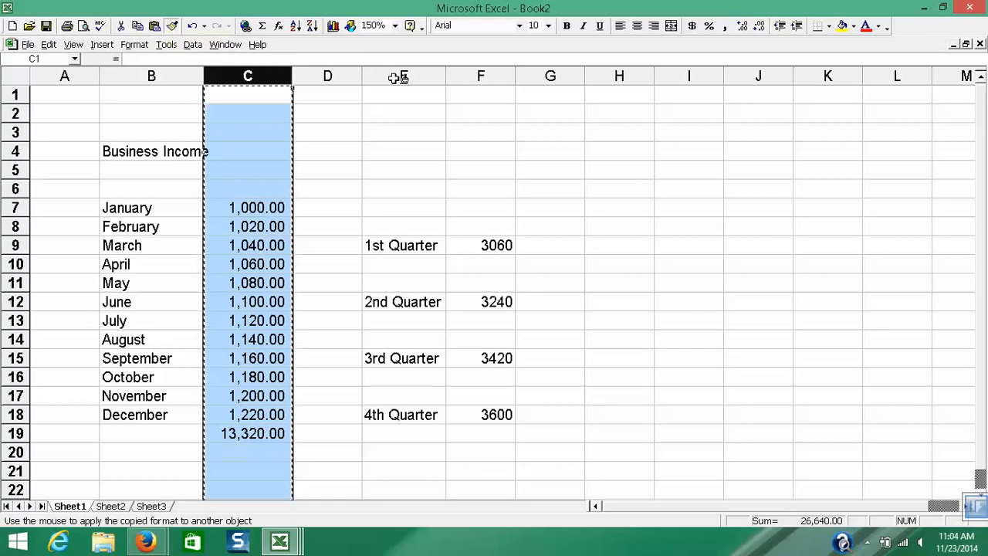
click(471, 76)
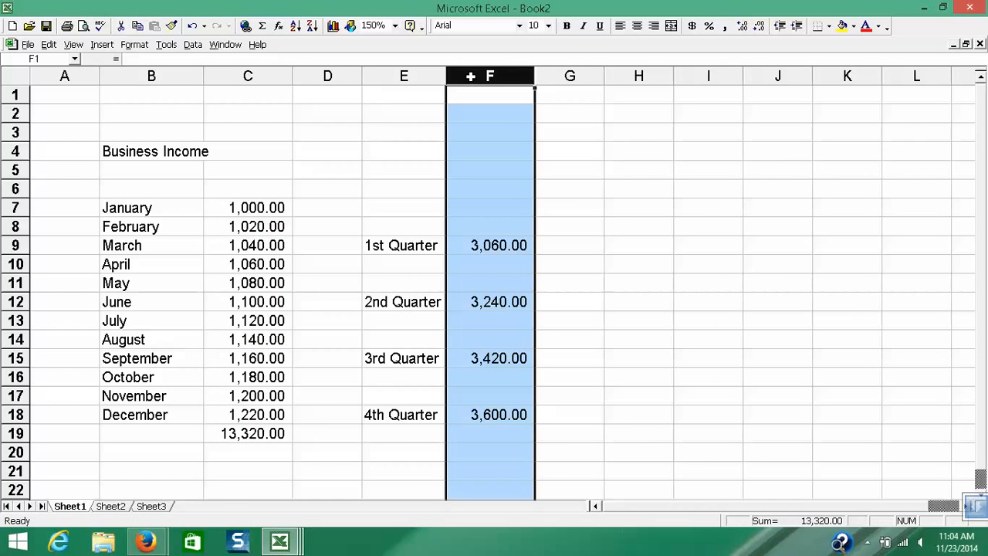
click(760, 27)
click(760, 27)
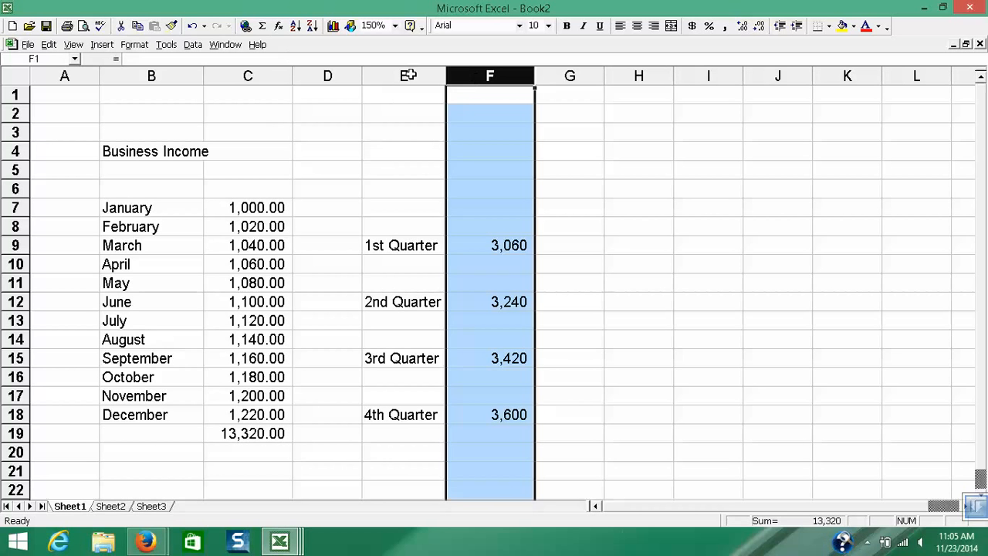
- Copy column F's number format without decimals to column C using Format Painter
click(171, 26)
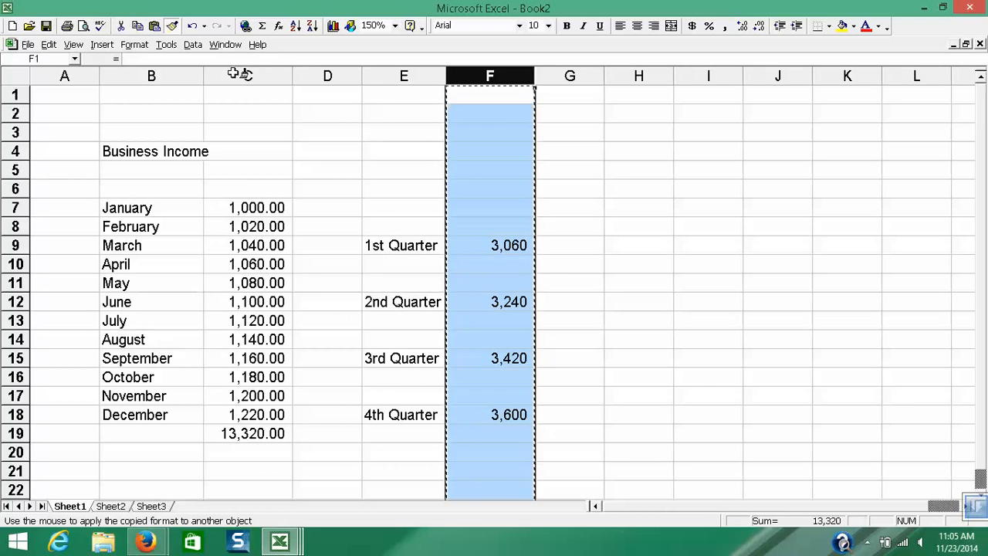
click(240, 74)
click(271, 141)
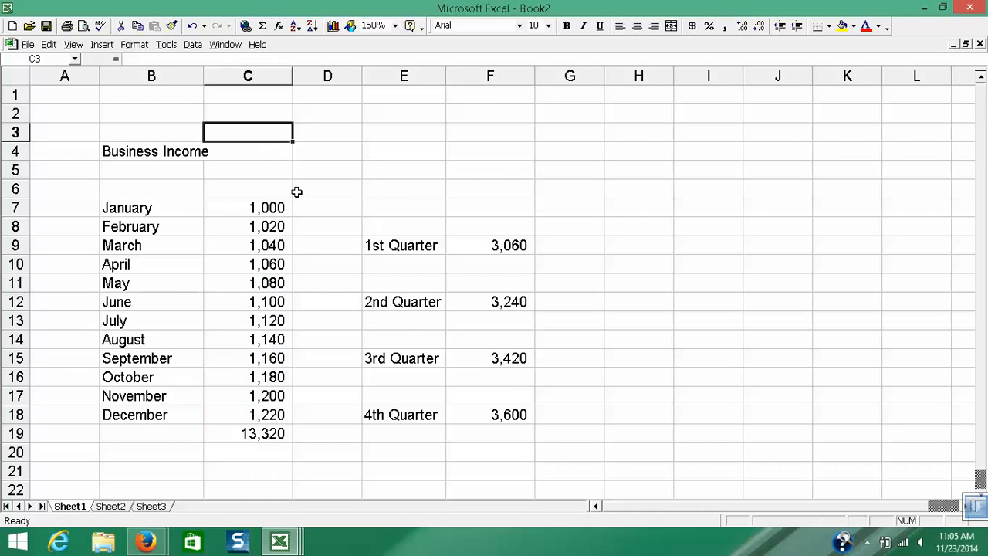
- Apply a top and double bottom border to the yearly total in cell C19
scroll(296, 189, down, 1)
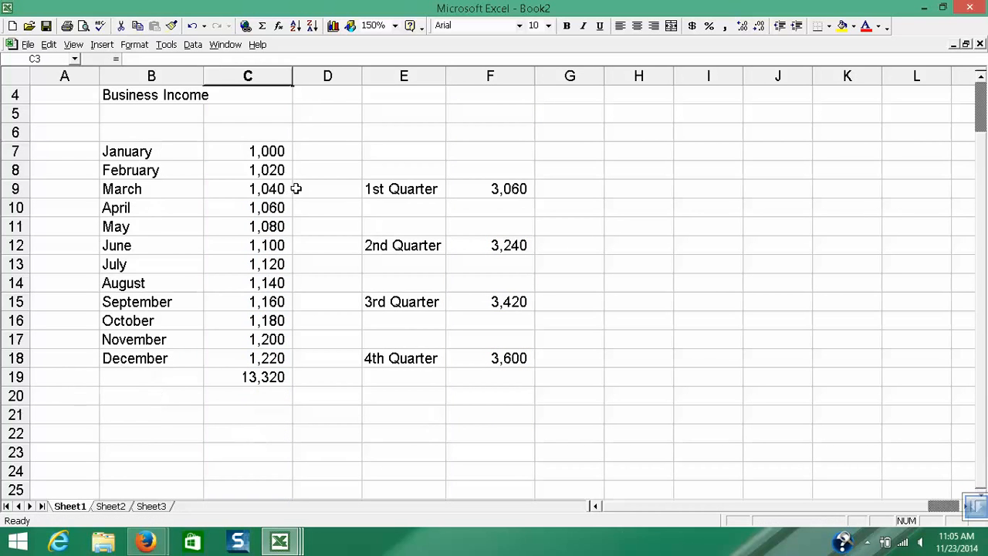
click(265, 377)
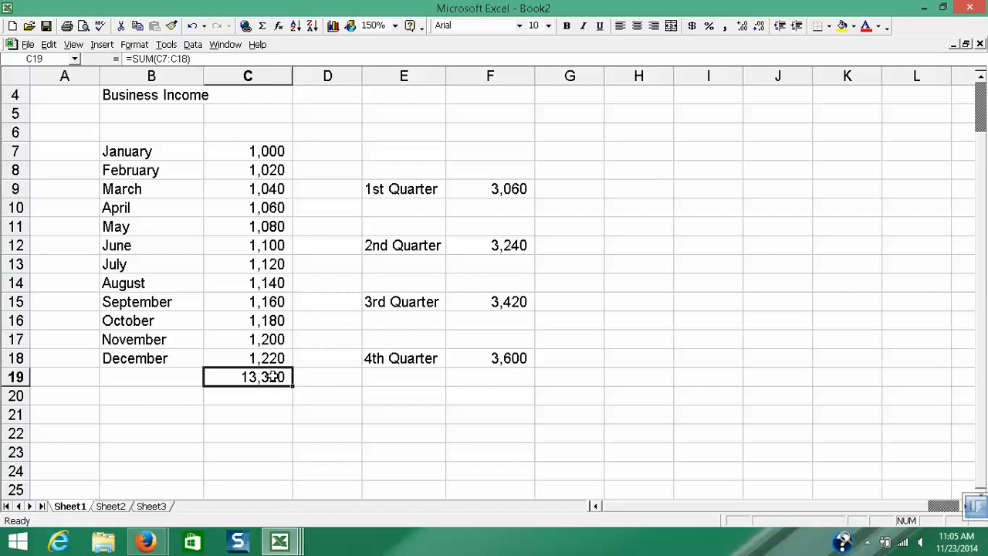
click(285, 409)
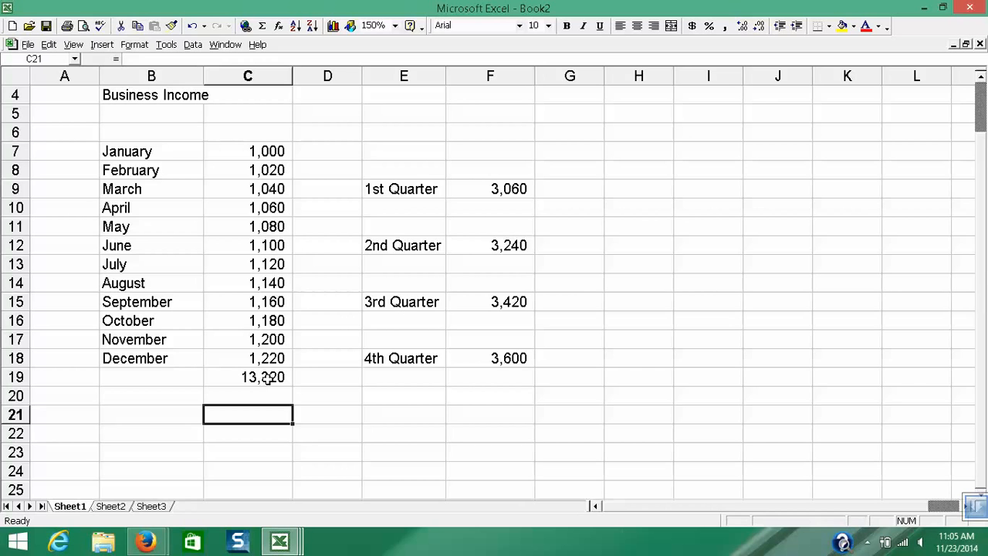
click(266, 378)
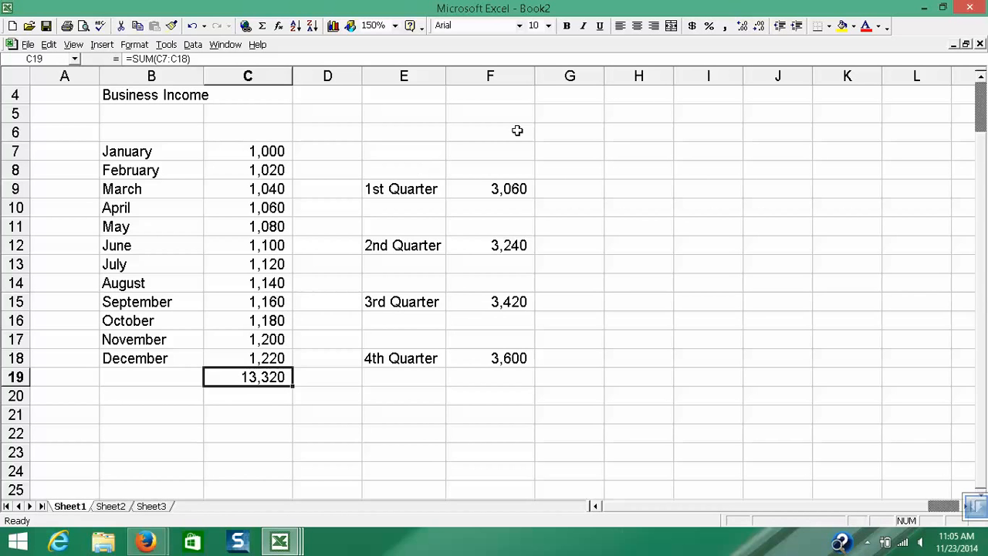
click(829, 27)
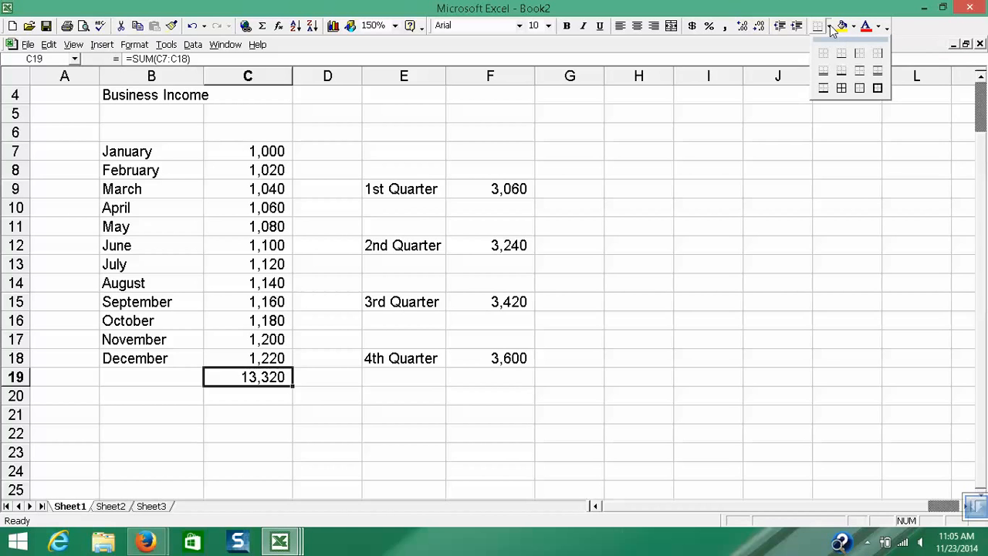
click(879, 75)
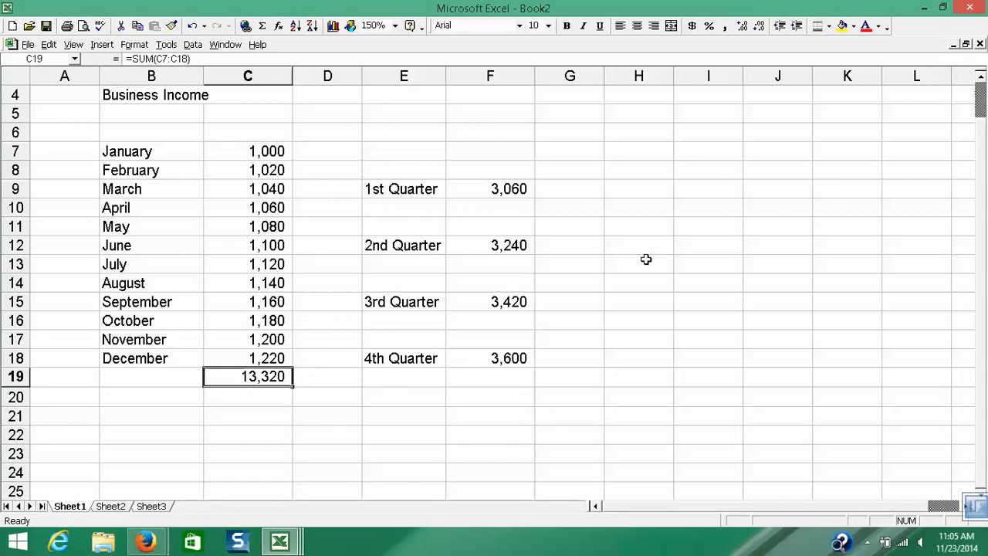
click(468, 393)
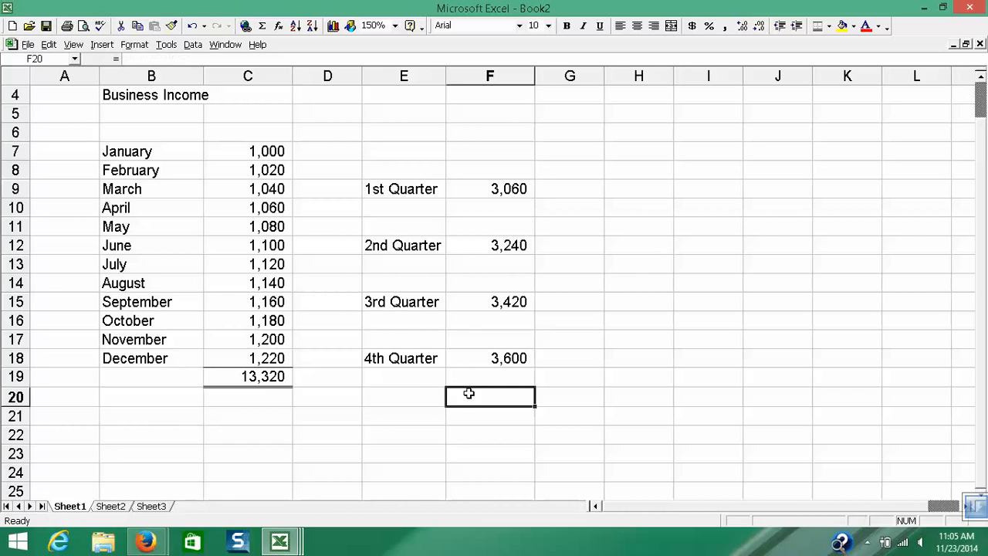
click(250, 380)
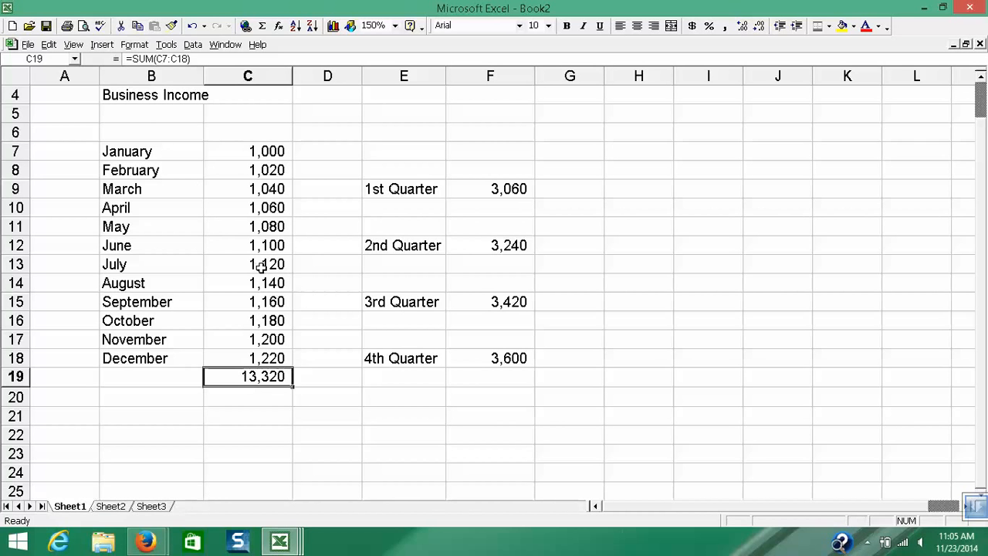
- Merge and center the Business Income title across B4:C4 and set its font size to 12
click(146, 94)
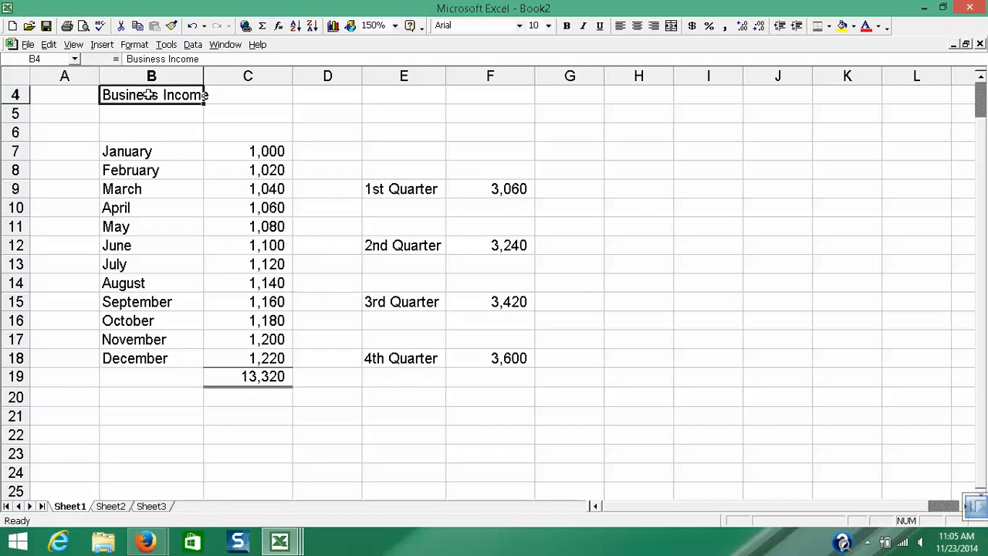
drag(149, 94, 237, 101)
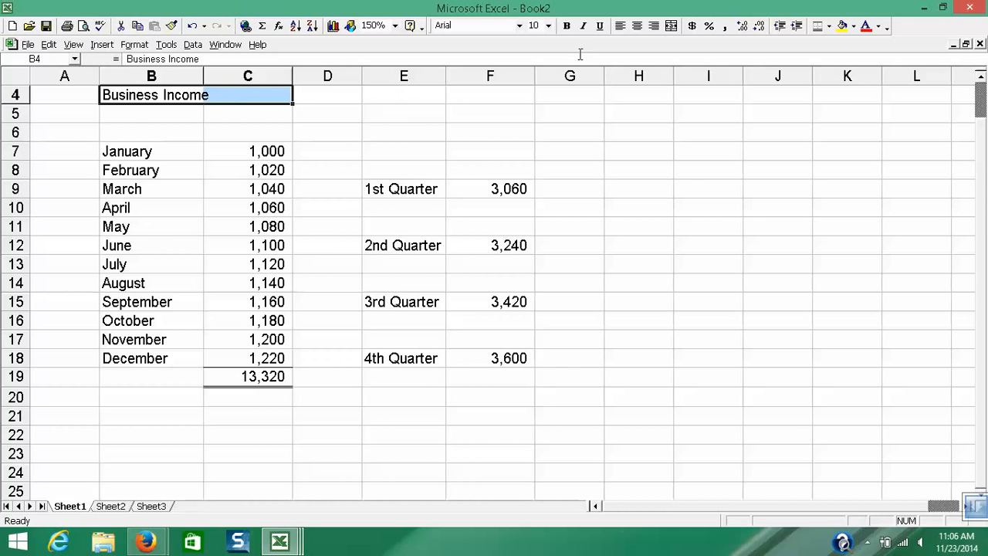
click(671, 26)
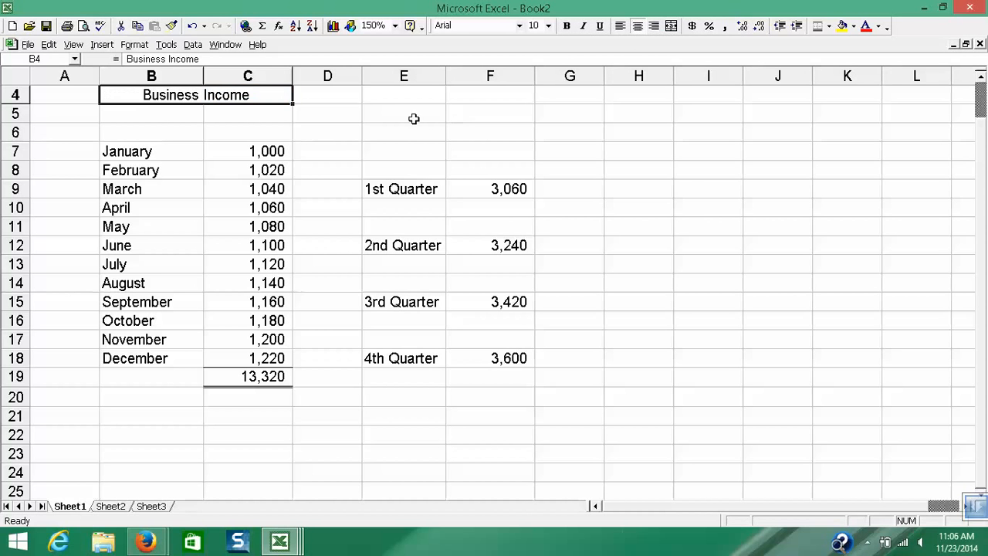
click(548, 26)
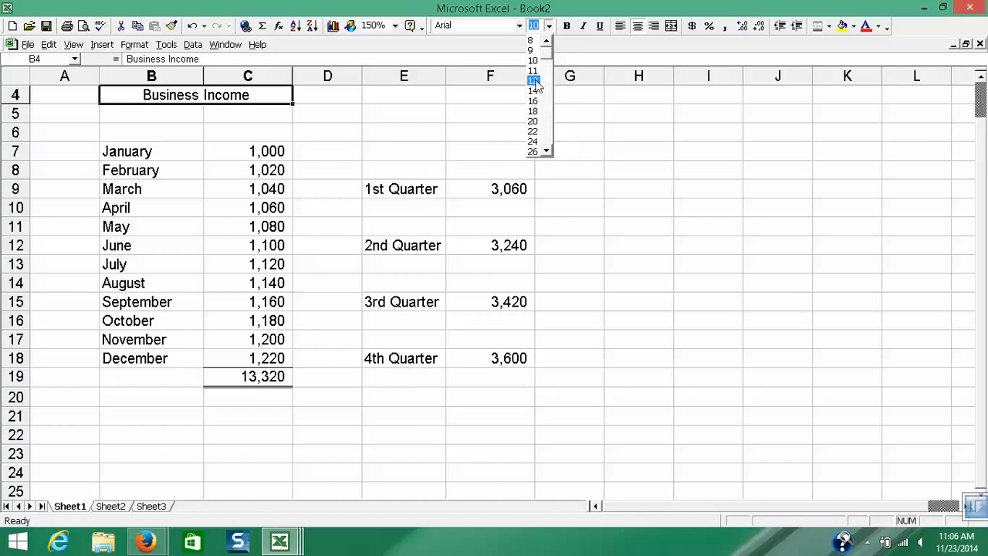
click(540, 80)
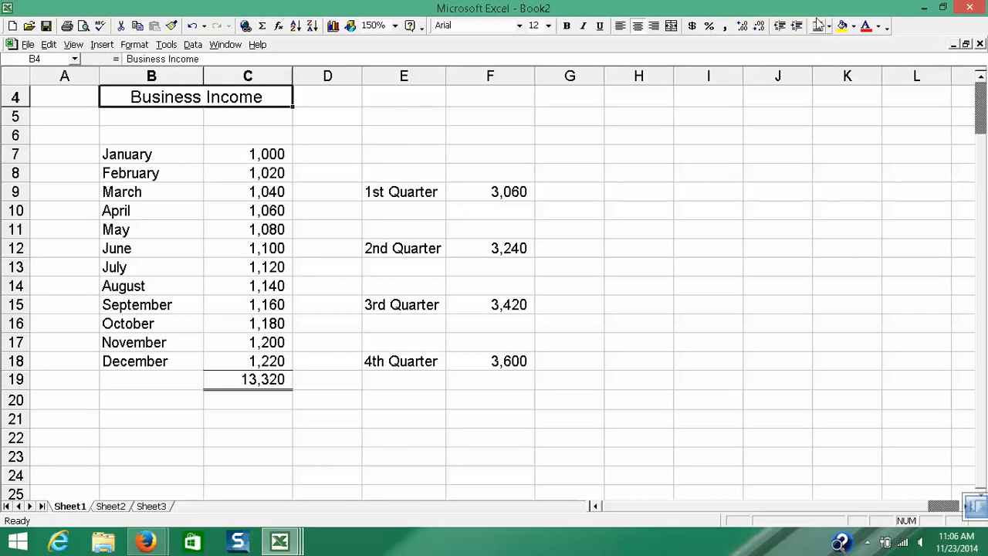
- Fill the Business Income title cell with green and add an outside border around it
click(853, 26)
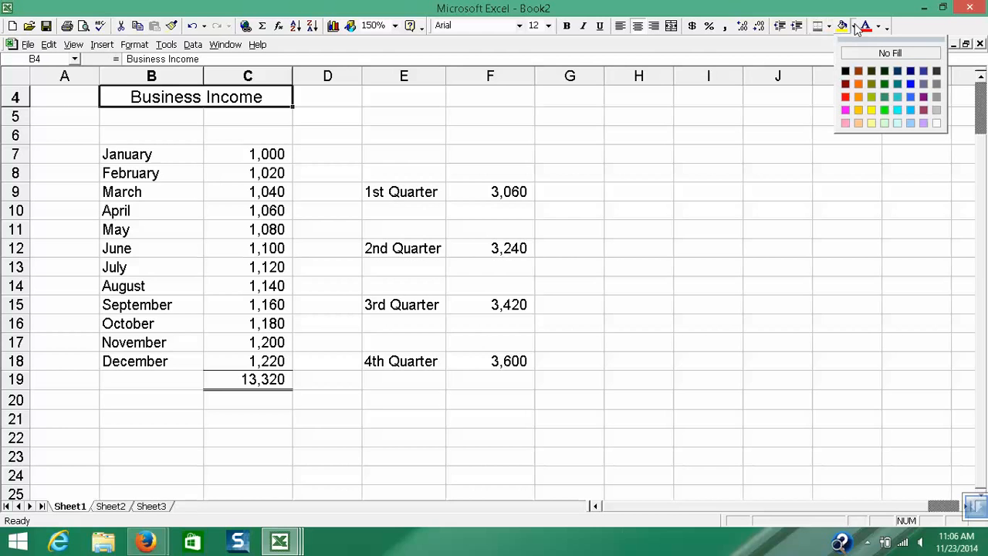
click(885, 98)
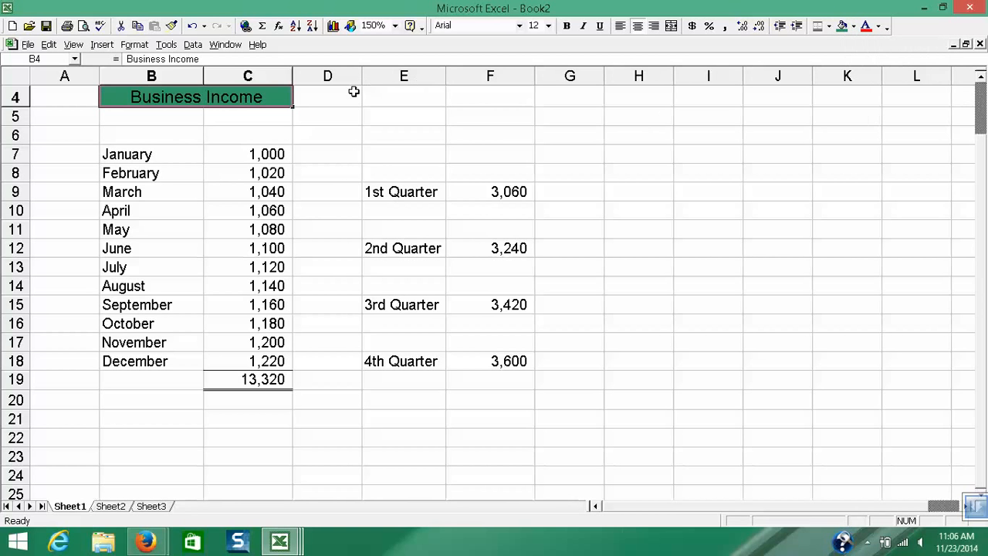
click(231, 116)
click(241, 104)
click(830, 27)
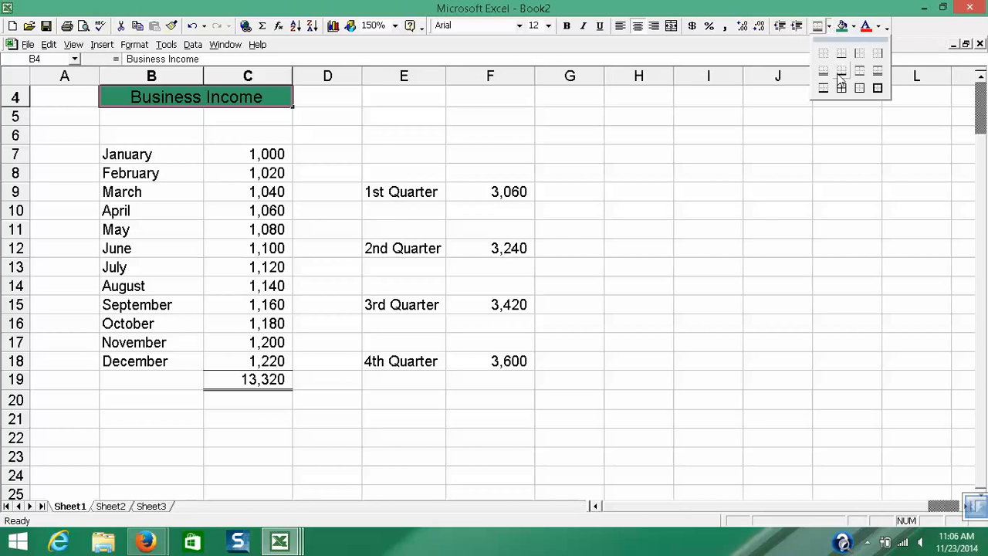
click(860, 88)
click(684, 117)
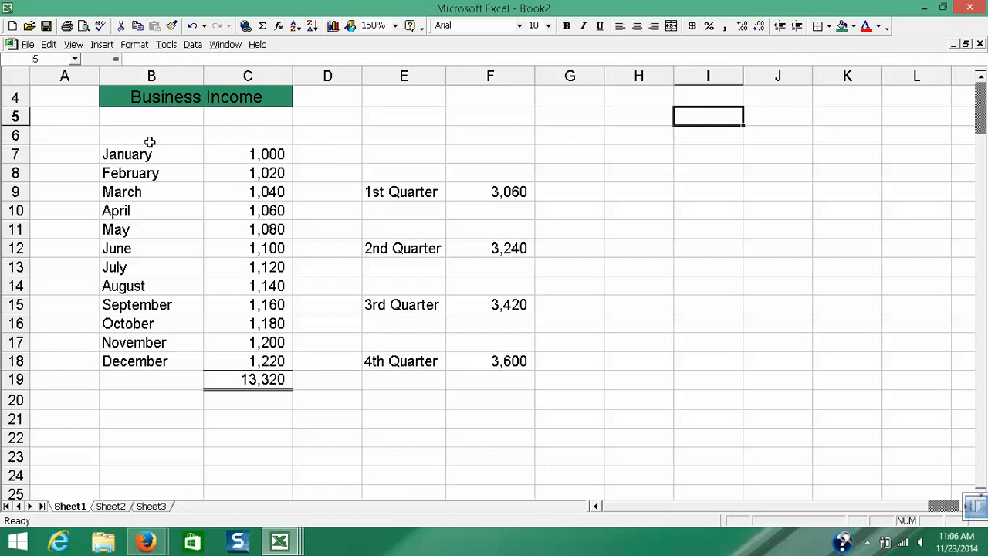
- Set the print area to the monthly income table in B4:C20
drag(120, 102, 168, 396)
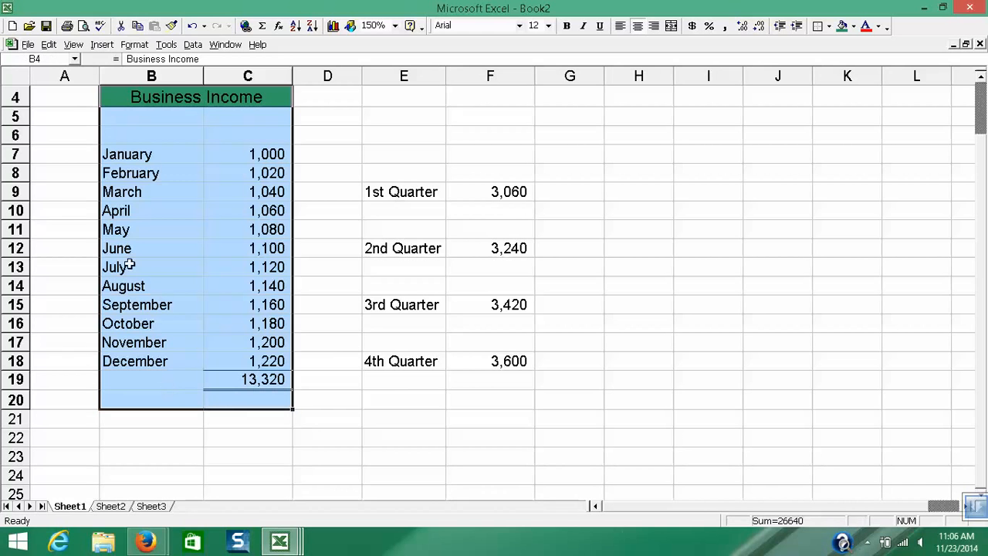
click(29, 45)
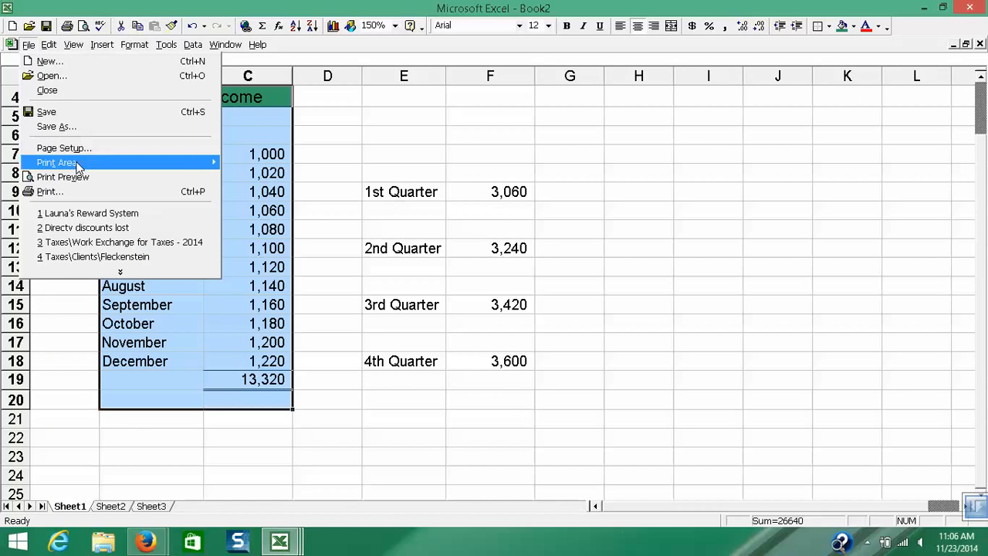
mouse_move(77, 163)
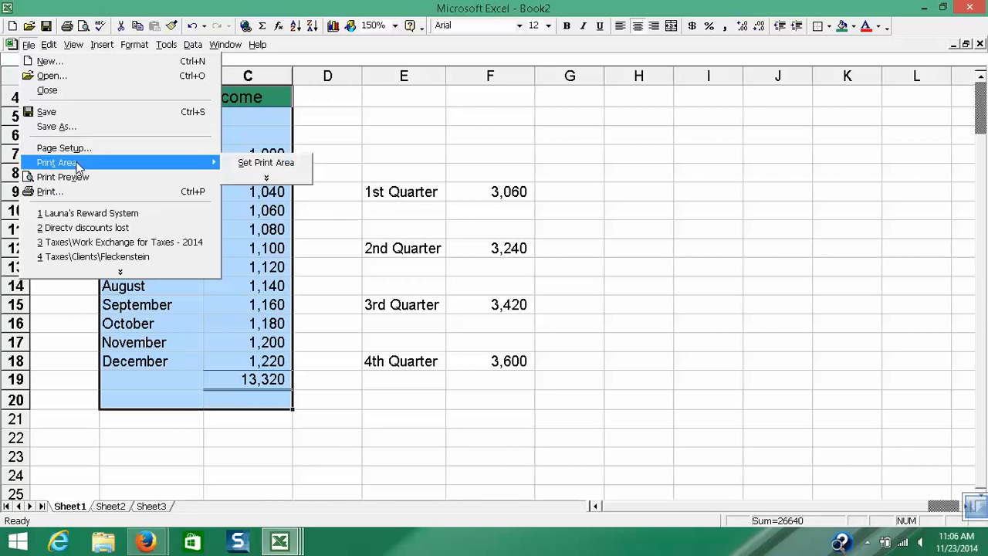
click(251, 162)
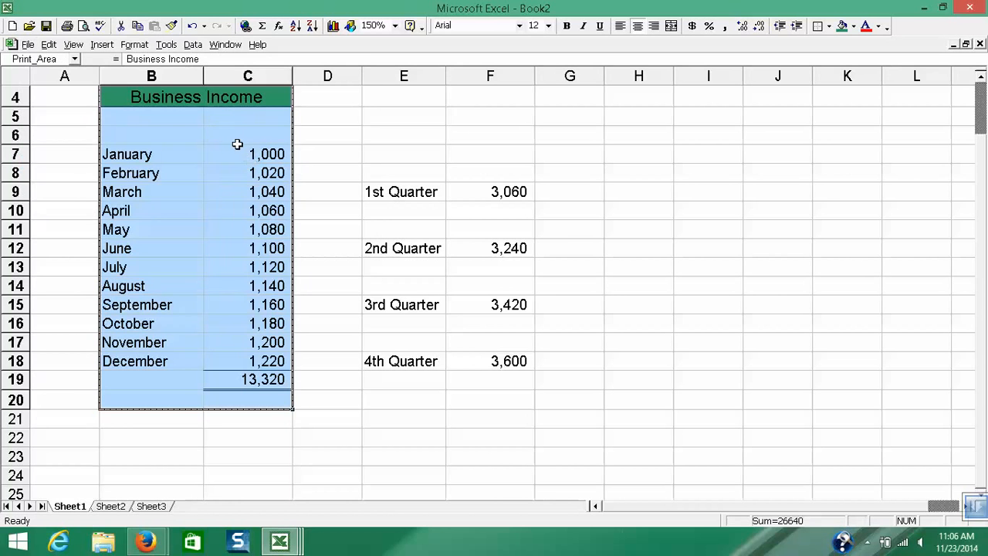
click(236, 140)
click(116, 117)
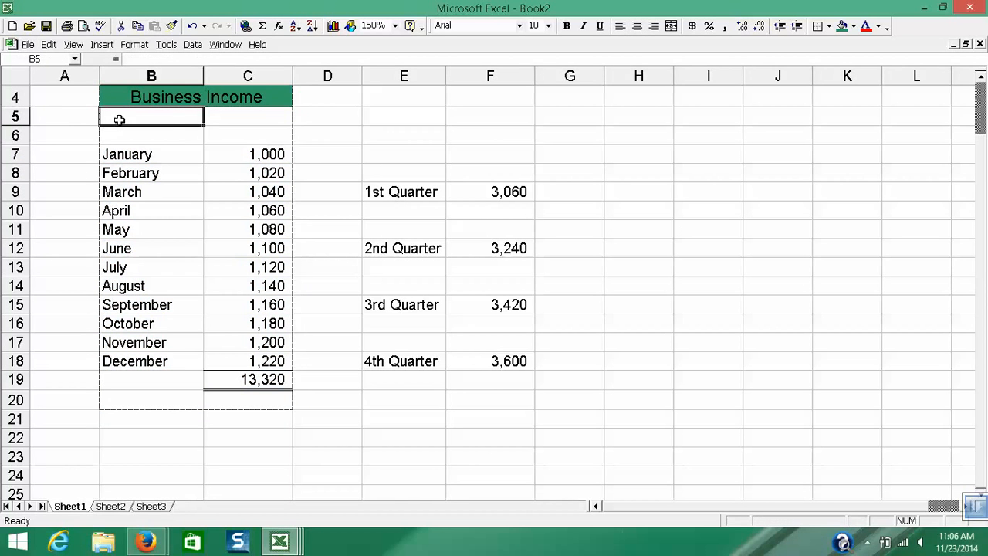
- Preview the printed page of the income table, zoom in on it, and return to the worksheet
click(84, 26)
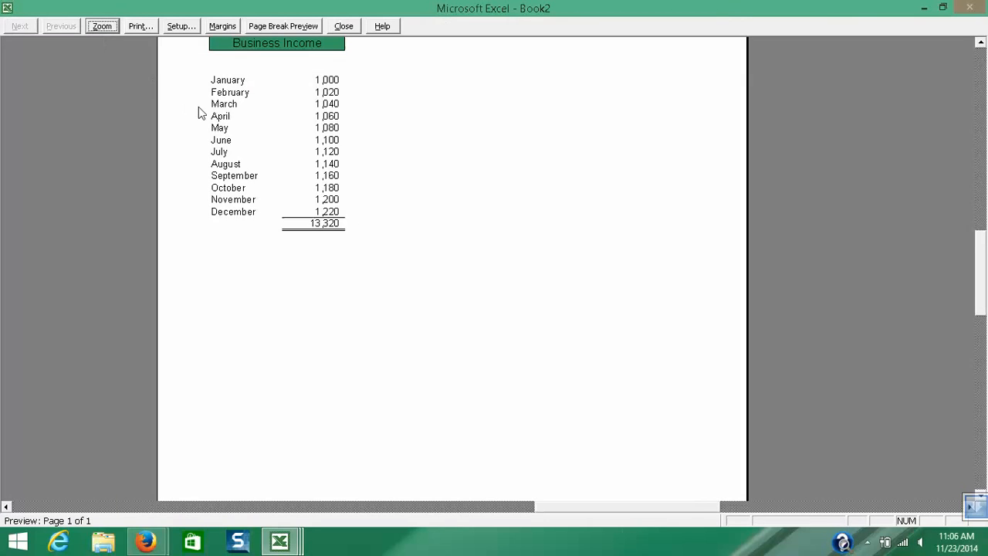
scroll(193, 151, up, 4)
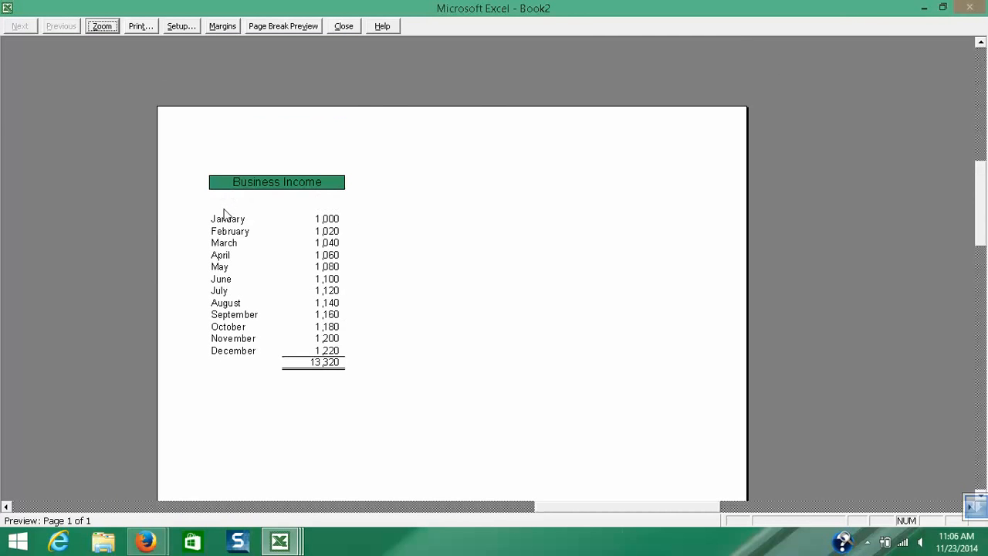
click(228, 212)
click(325, 171)
scroll(348, 145, up, 1)
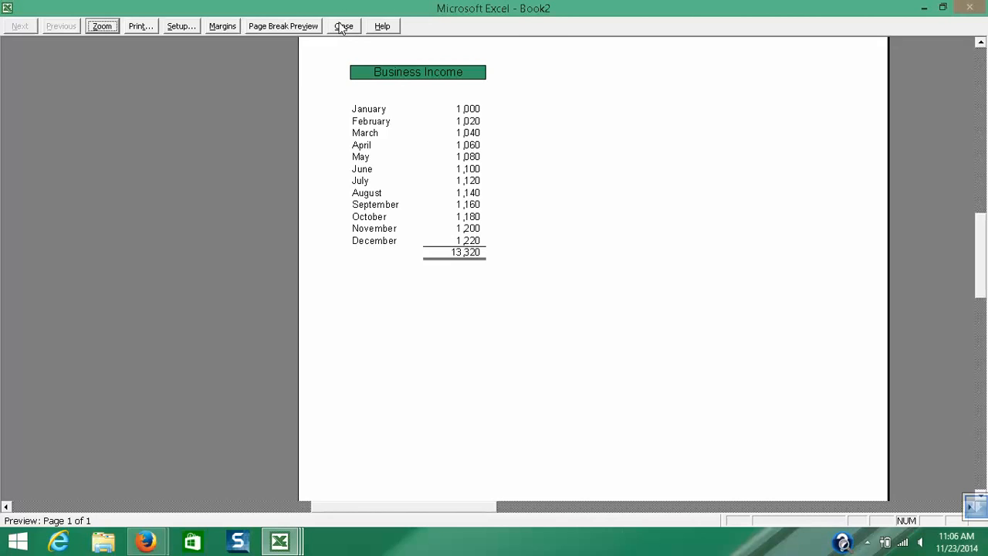
click(343, 27)
click(327, 152)
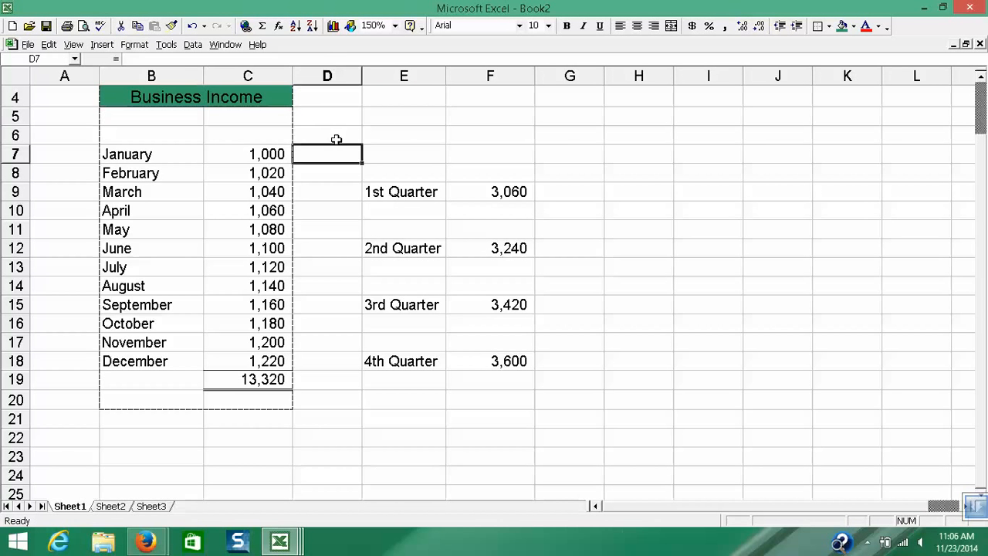
- Examine which cell range the yearly total's formula in C19 adds up
click(380, 192)
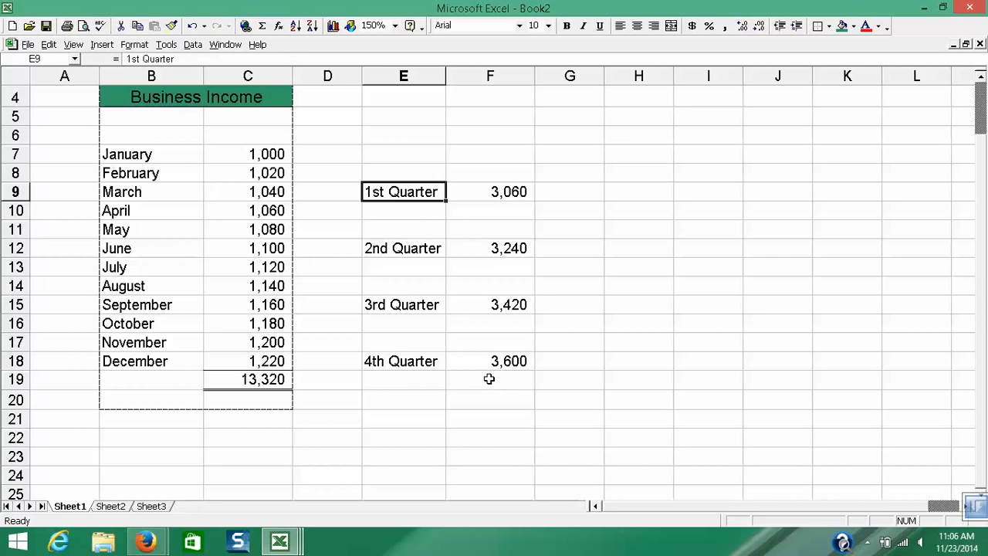
click(239, 384)
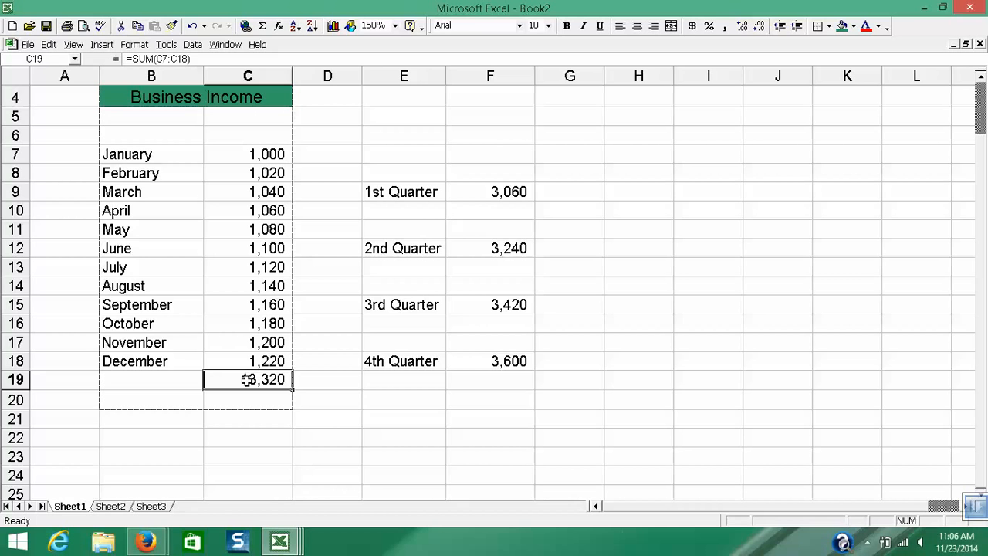
click(200, 62)
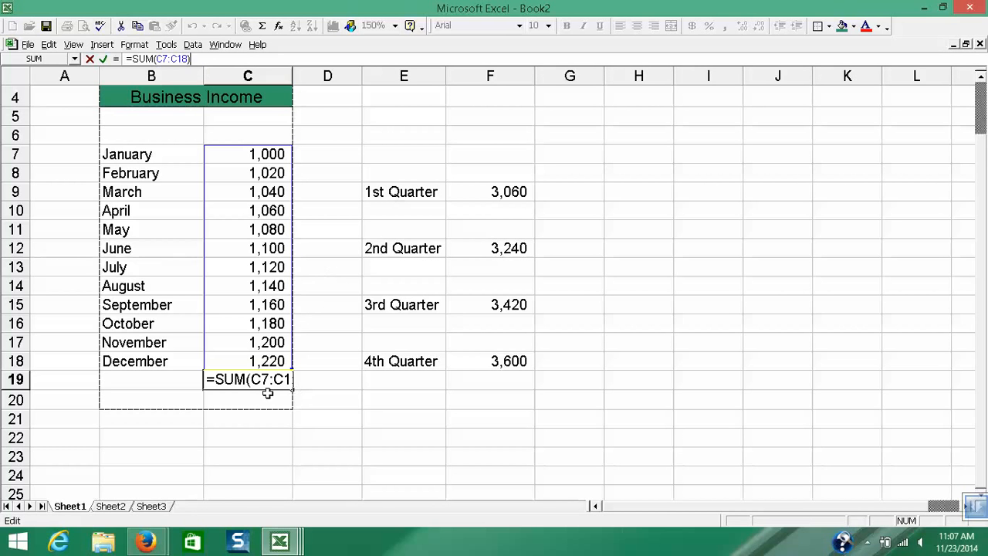
click(328, 397)
click(258, 384)
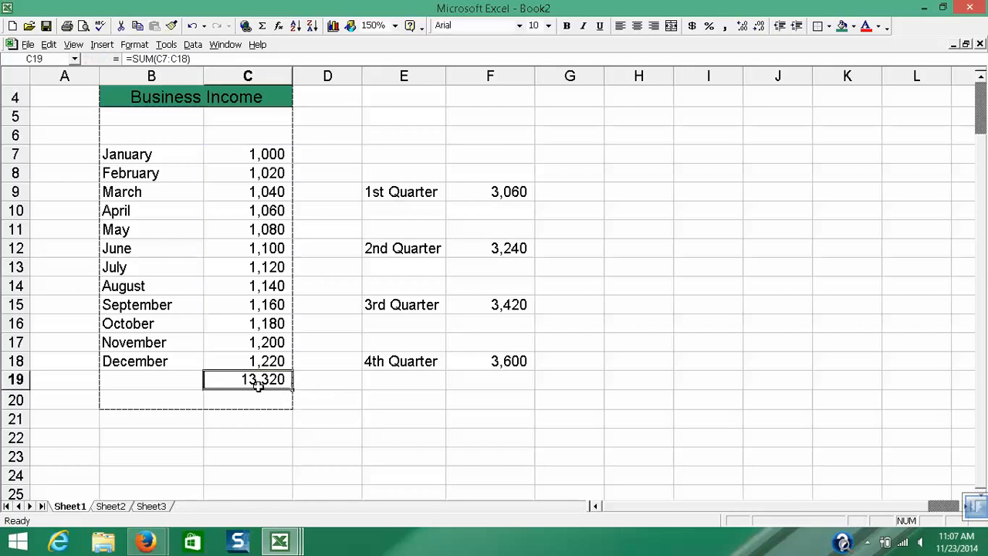
- Copy the yearly total cell C19 with its borders and paste it below the quarterly totals in F19
click(469, 378)
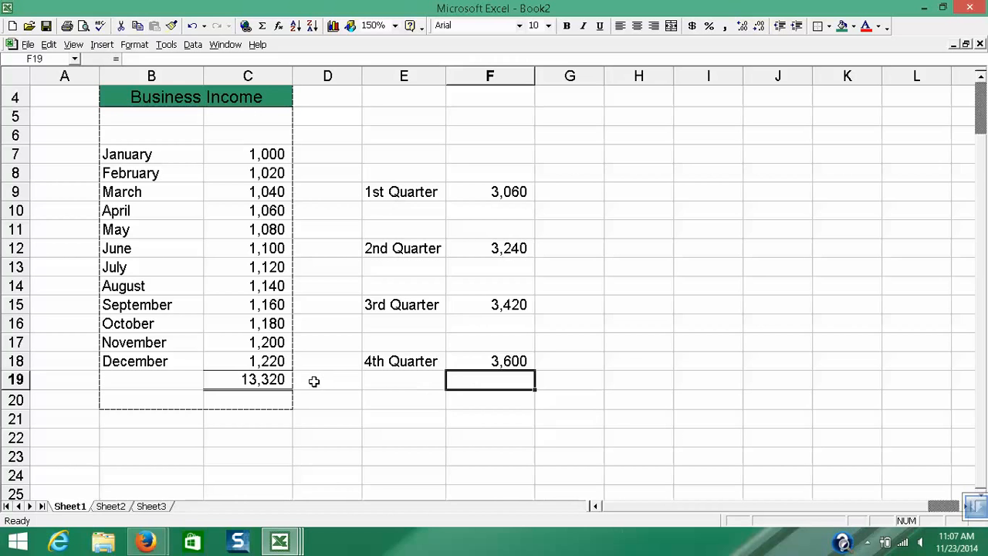
click(260, 380)
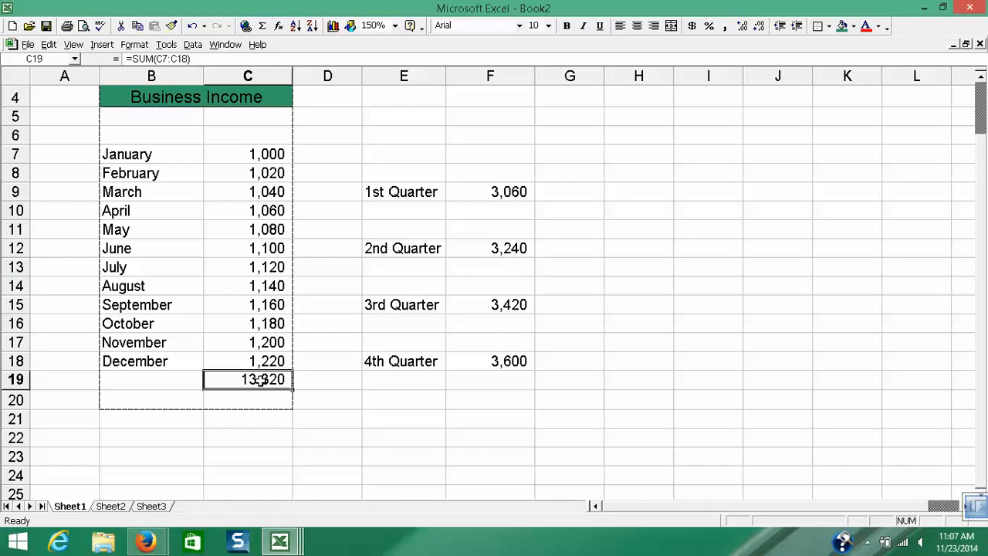
right_click(260, 380)
click(300, 222)
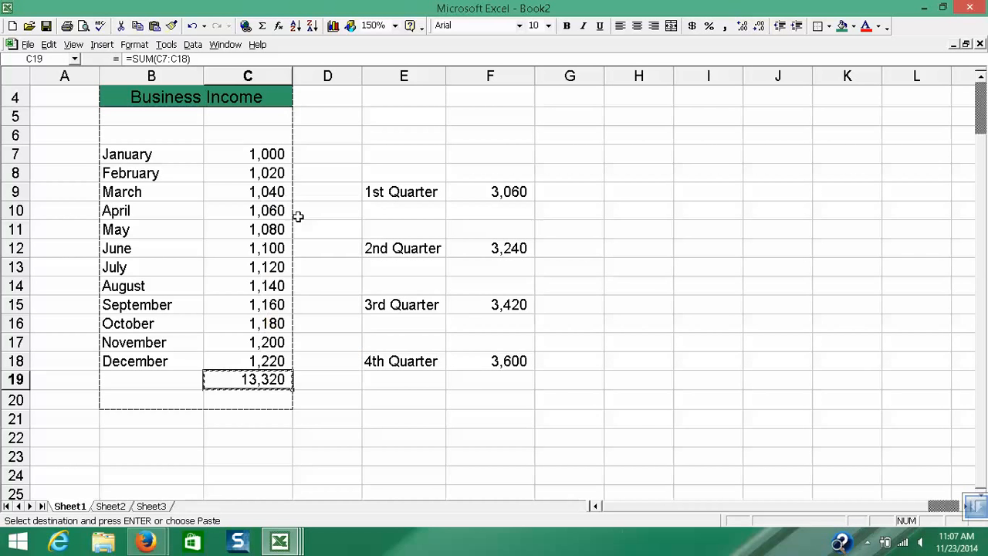
click(479, 379)
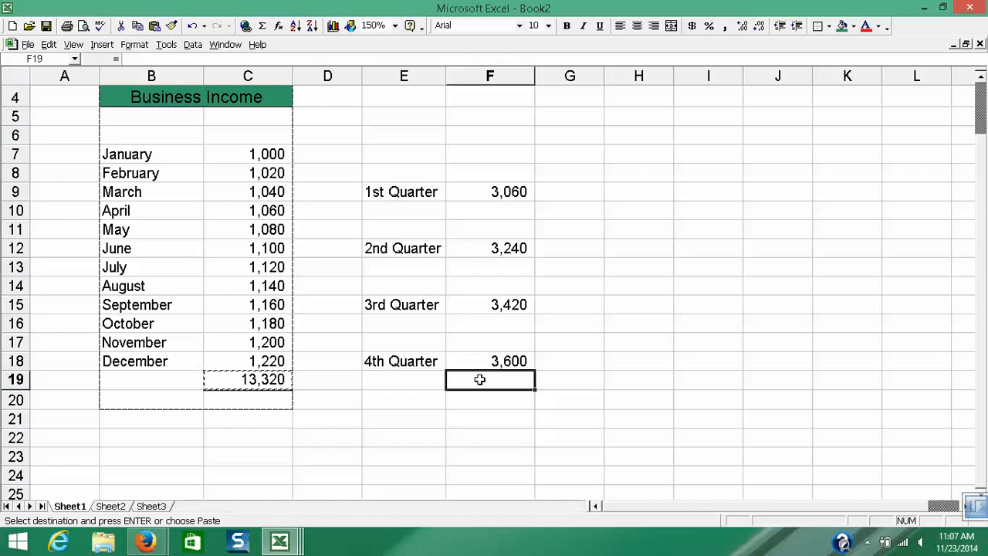
key(Return)
click(440, 397)
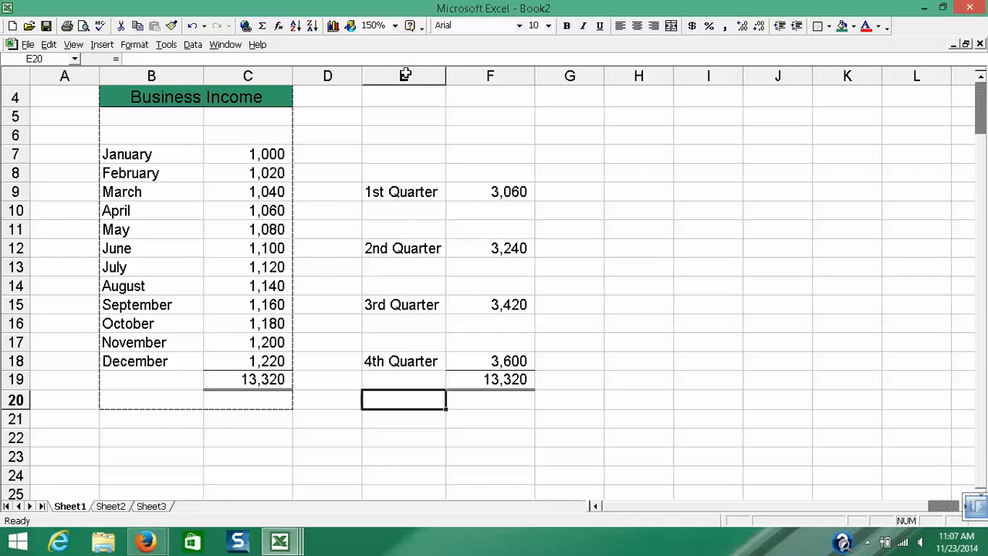
- Select the empty cells E5:E8 above the 1st Quarter label
drag(417, 120, 419, 172)
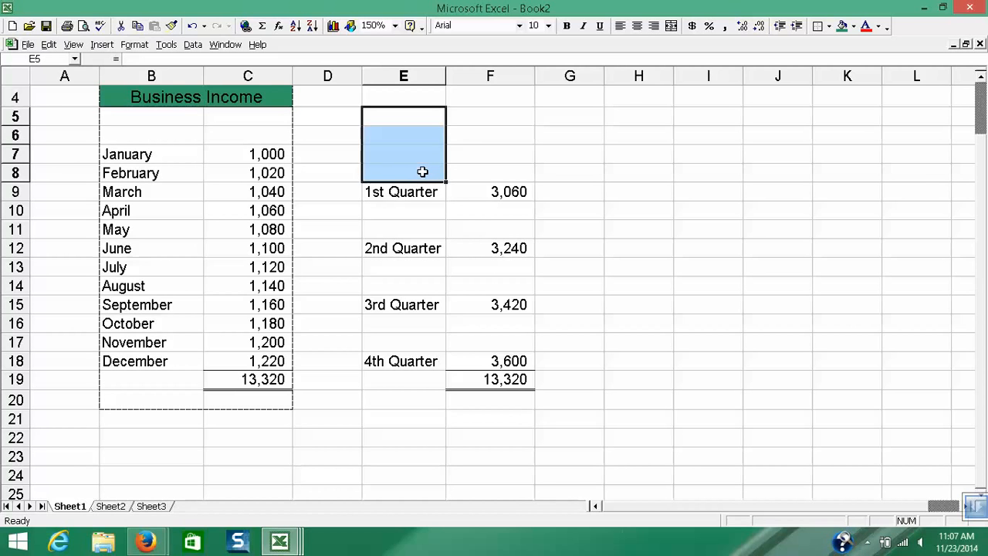